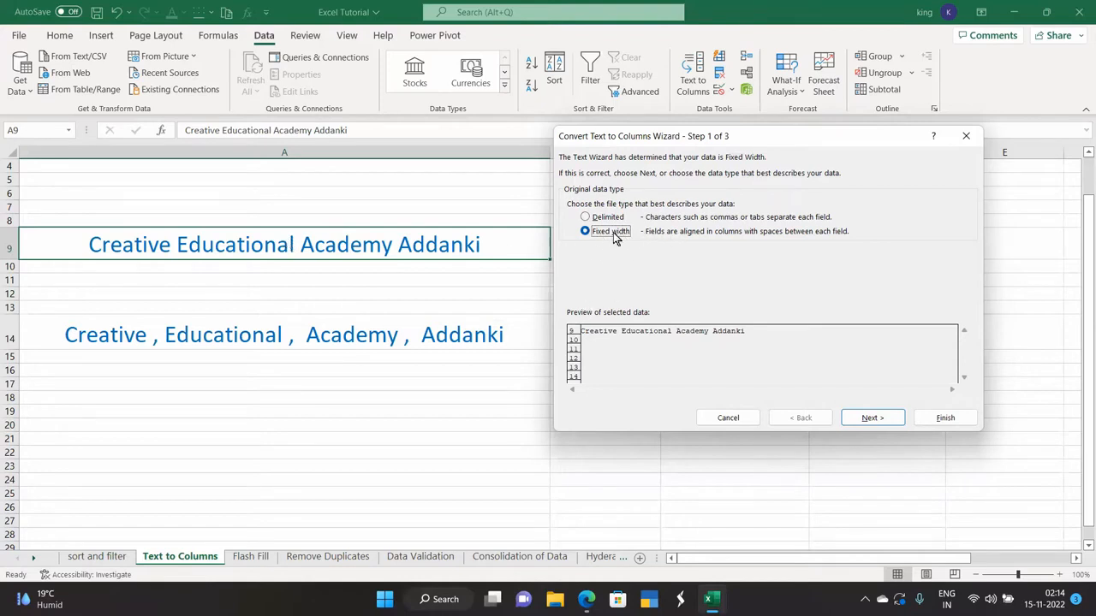
# - Finish the fixed-width split of row 9 into Creative, Education, Academy and Addanki
pyautogui.click(865, 422)
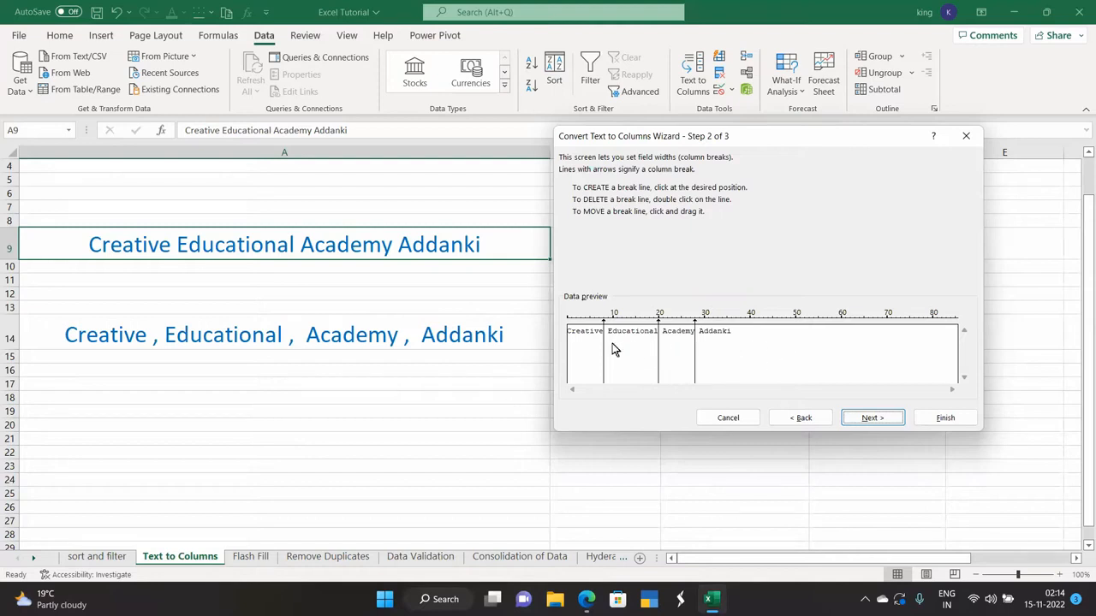
pyautogui.click(866, 418)
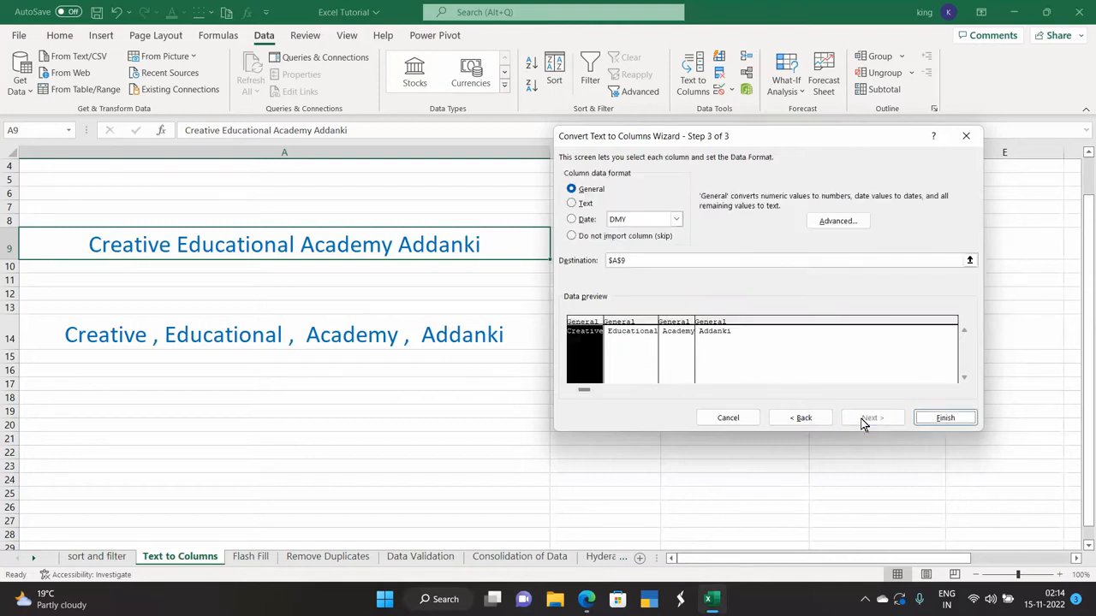
pyautogui.click(942, 418)
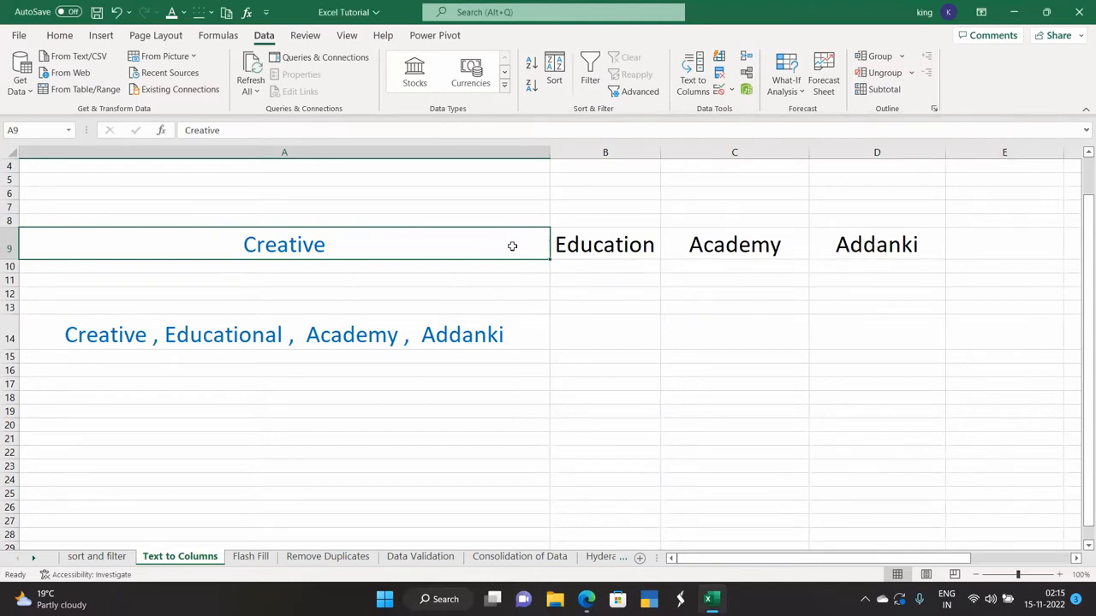
pyautogui.click(205, 333)
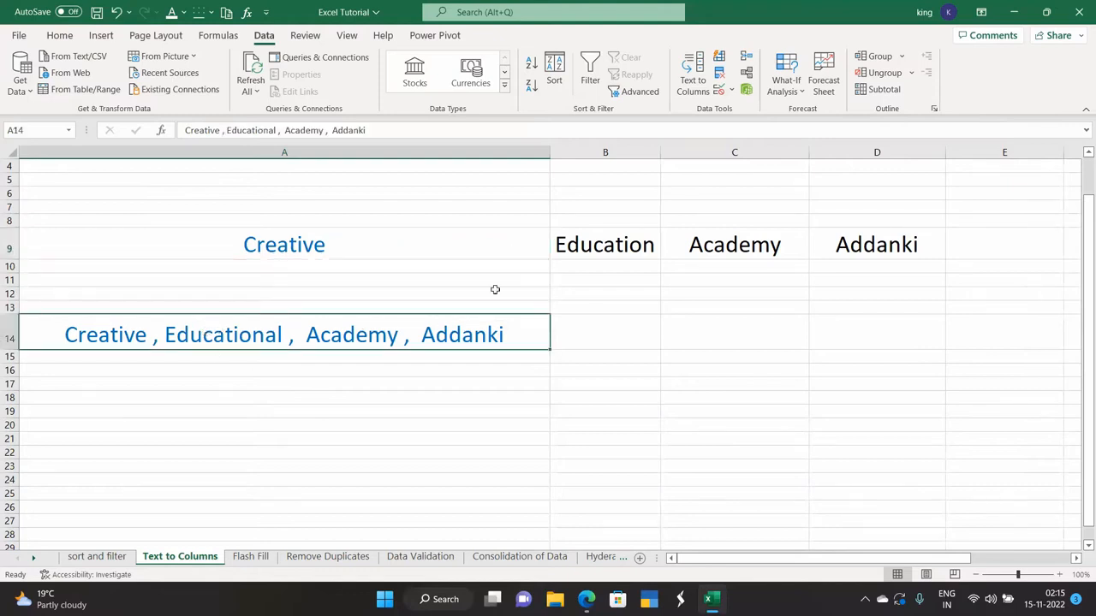
# - Split A14's text into four columns as Delimited, using Comma instead of Tab
pyautogui.click(689, 92)
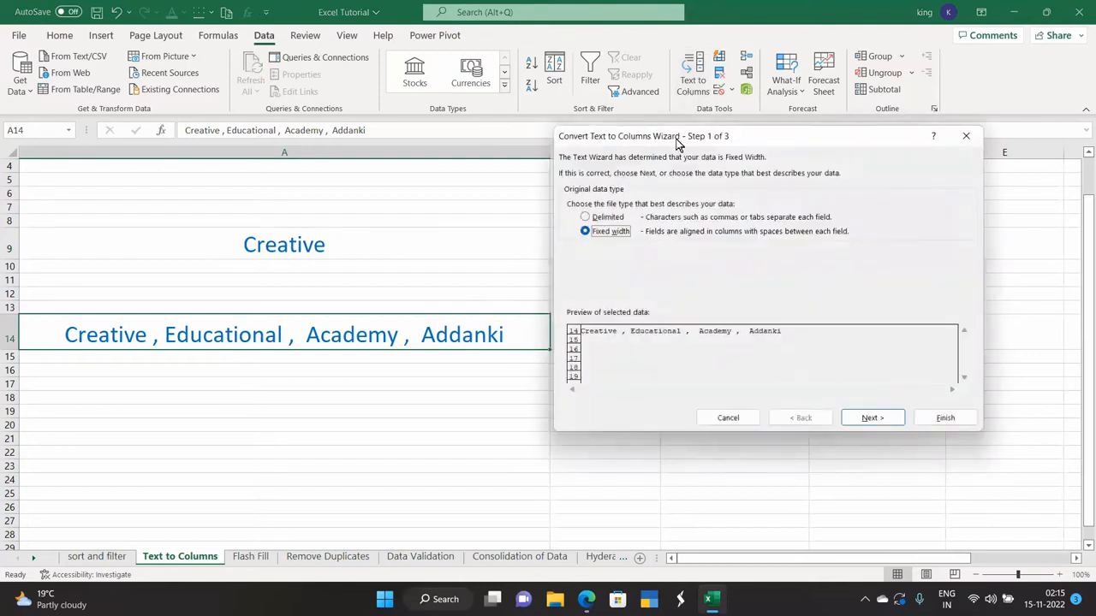
pyautogui.click(586, 217)
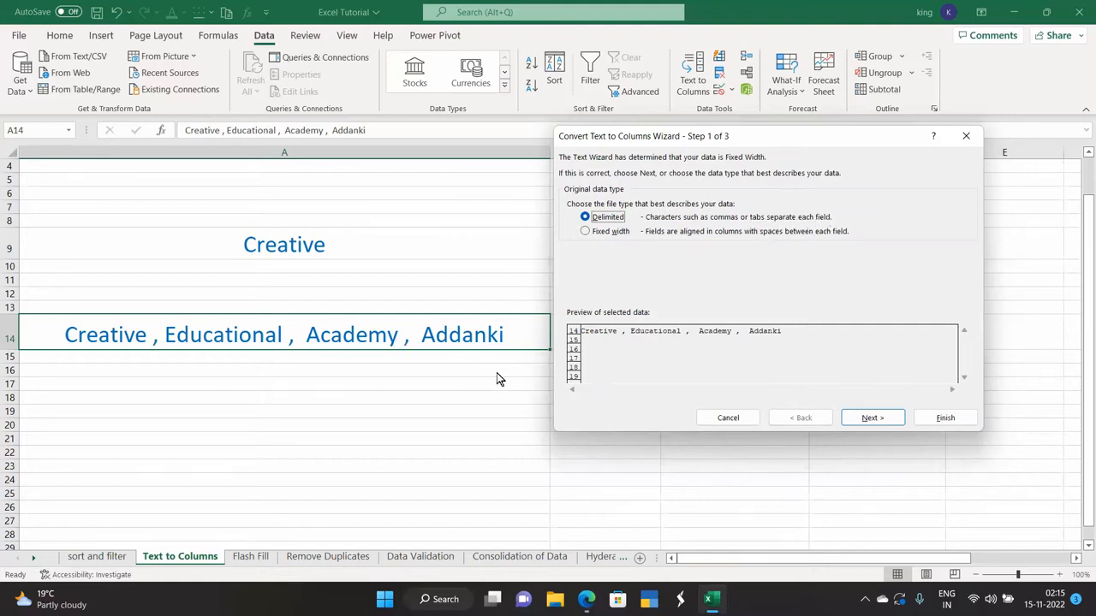
pyautogui.click(873, 418)
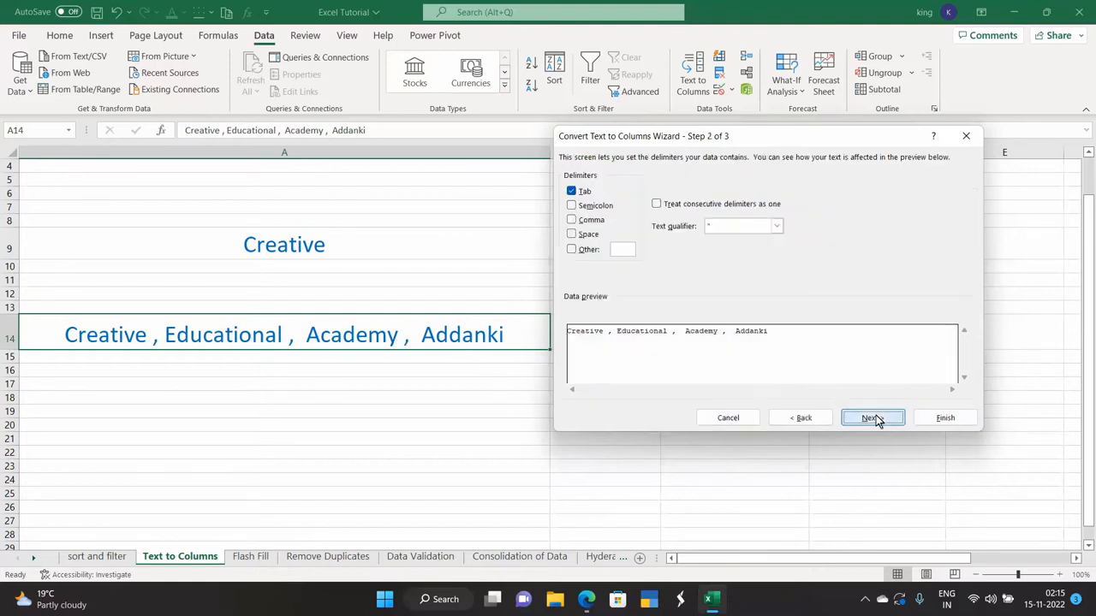
pyautogui.click(572, 220)
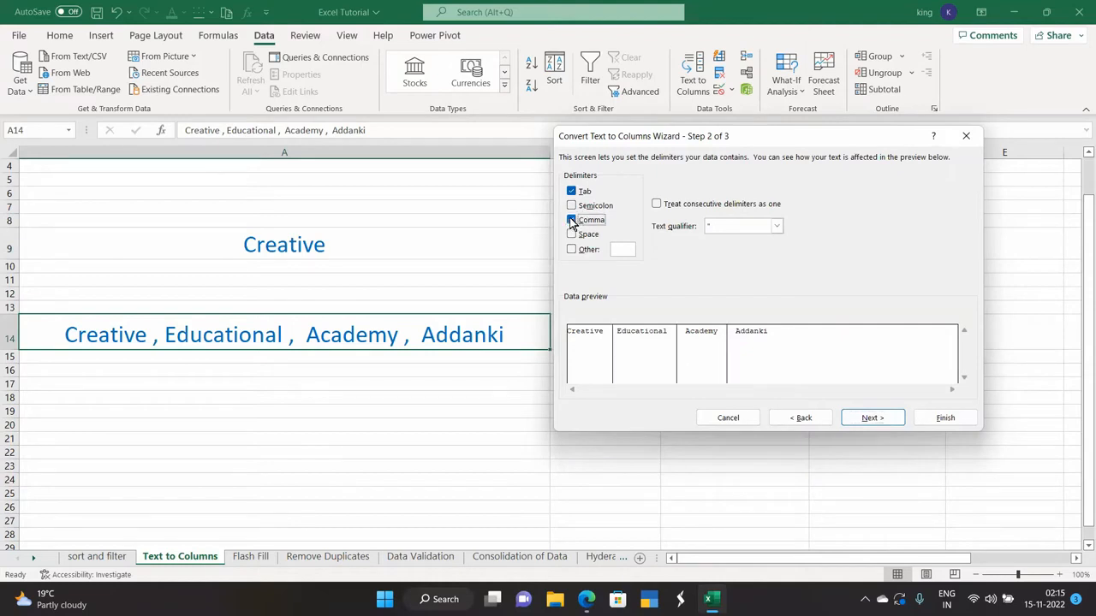
pyautogui.click(572, 192)
pyautogui.click(863, 420)
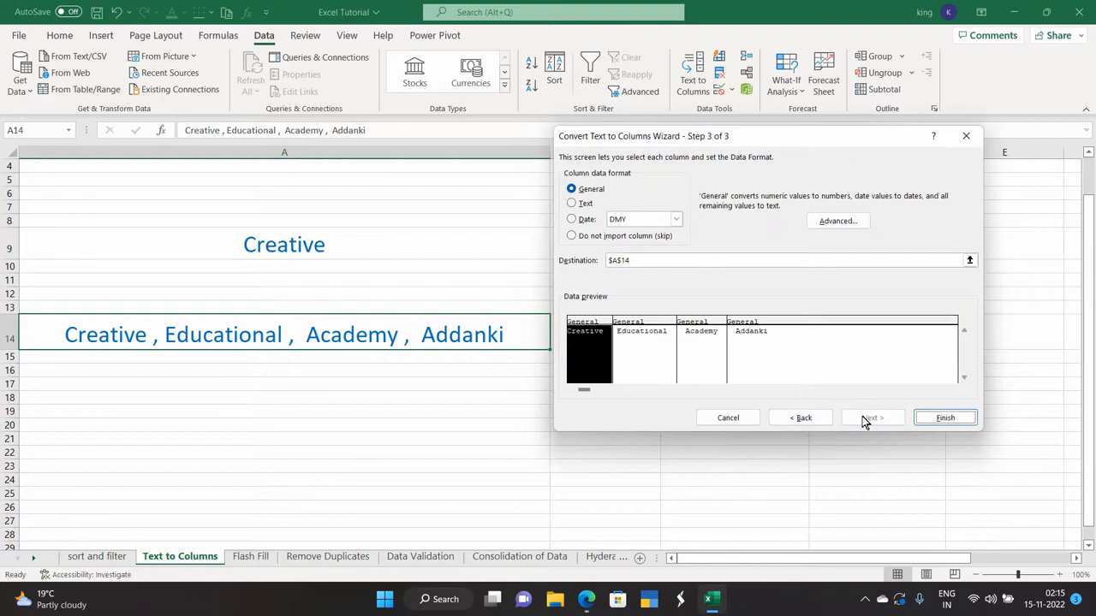
pyautogui.click(941, 418)
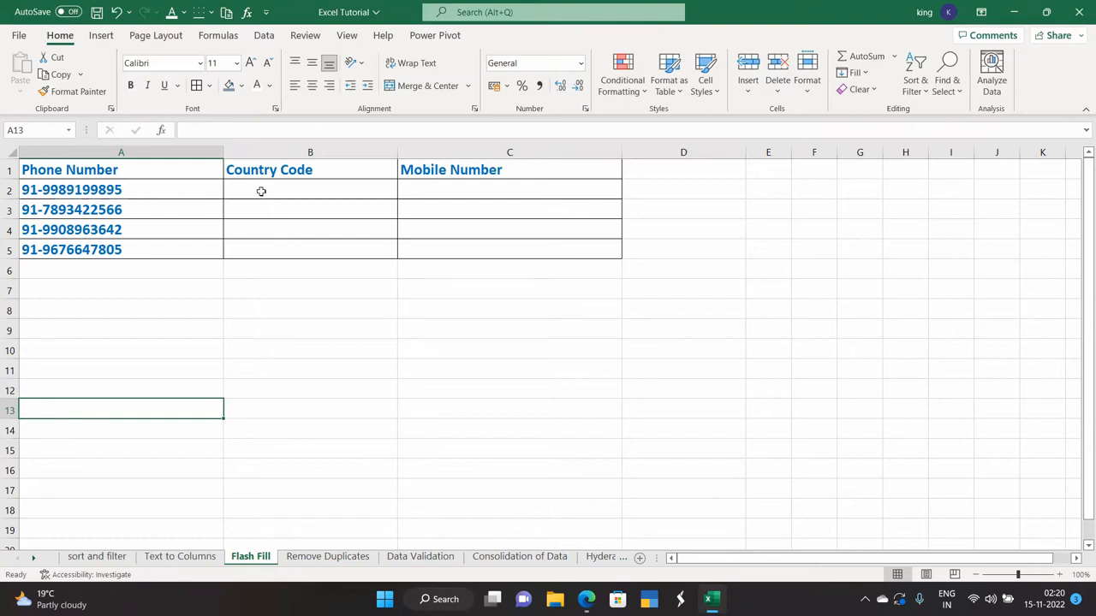
# - Enter row 2 examples: 91 under Country Code and the mobile digits under Mobile Number
pyautogui.click(125, 190)
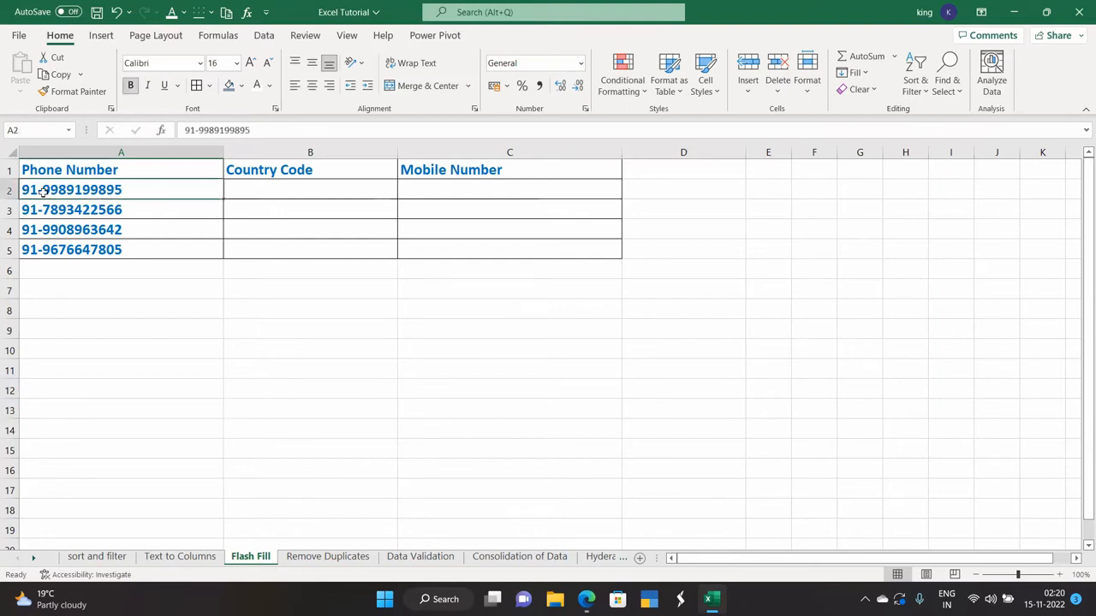
pyautogui.click(261, 190)
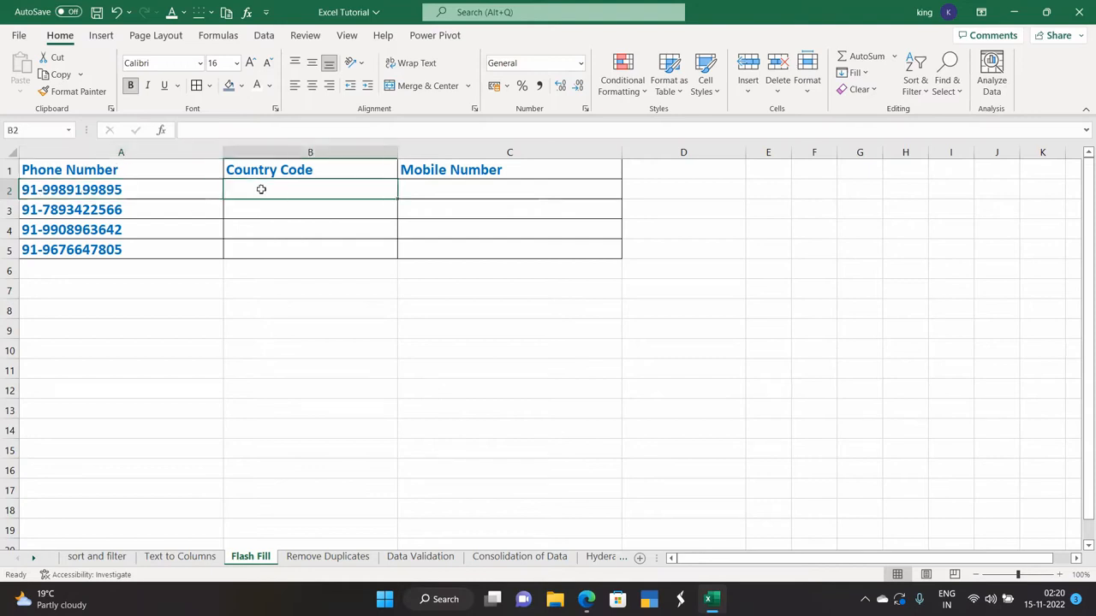
pyautogui.write('91')
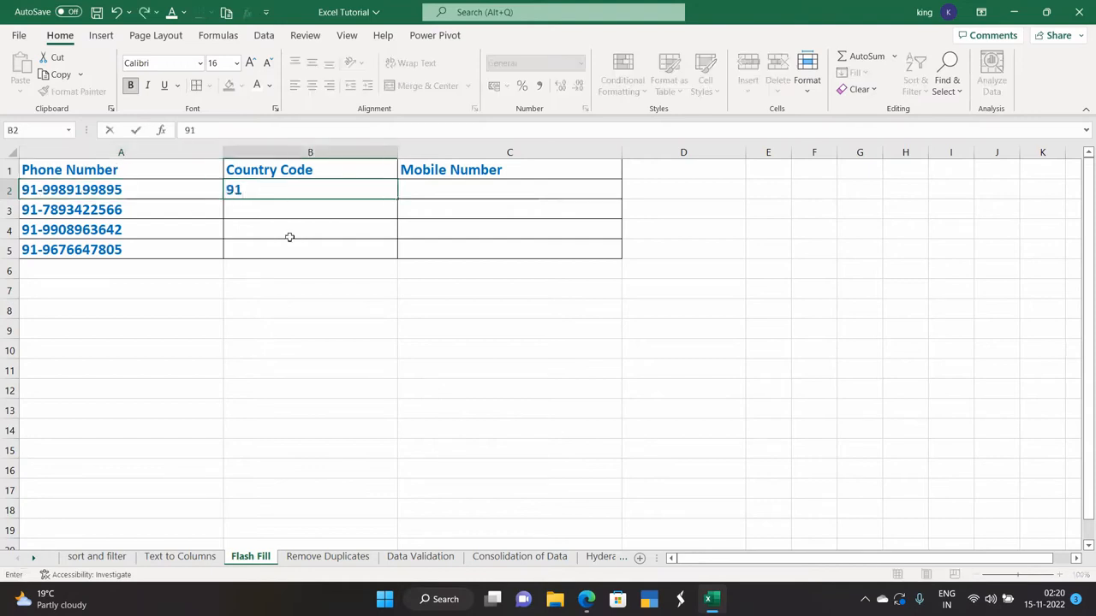
pyautogui.click(445, 185)
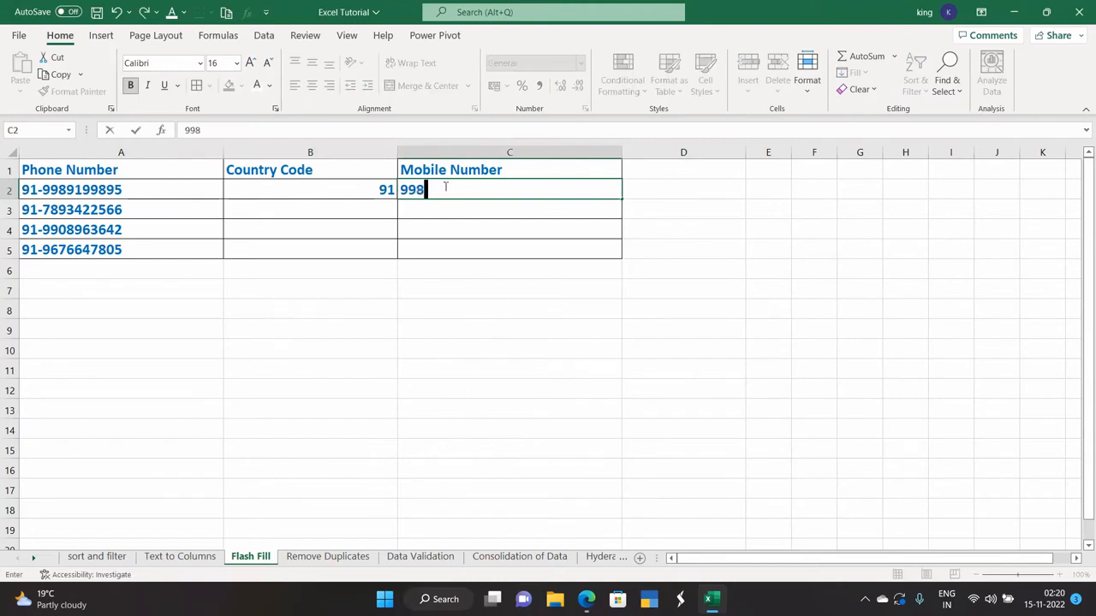
pyautogui.click(424, 310)
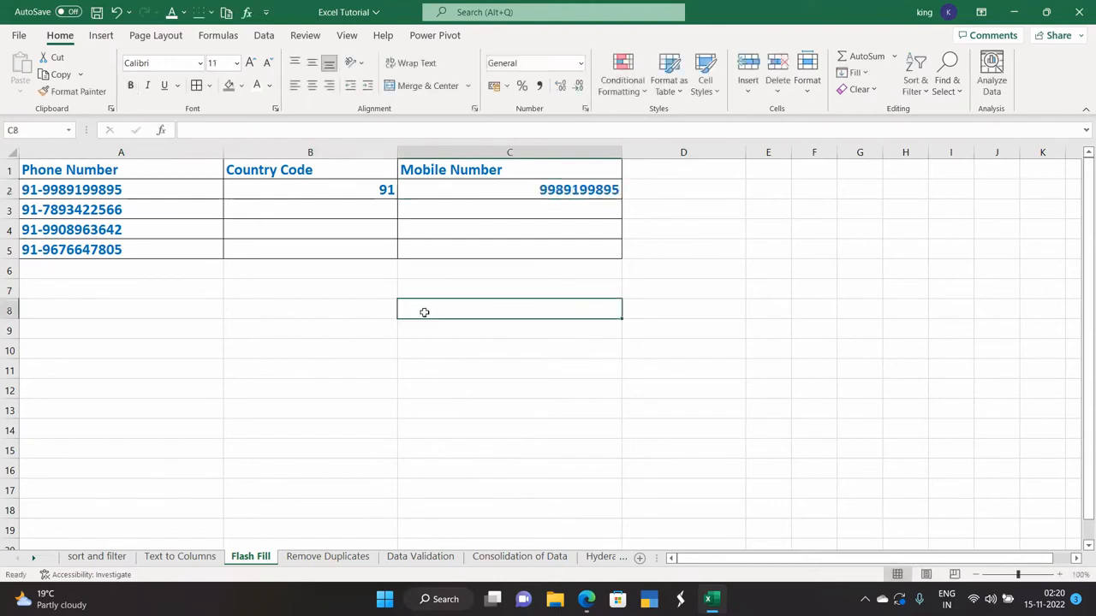
pyautogui.click(261, 190)
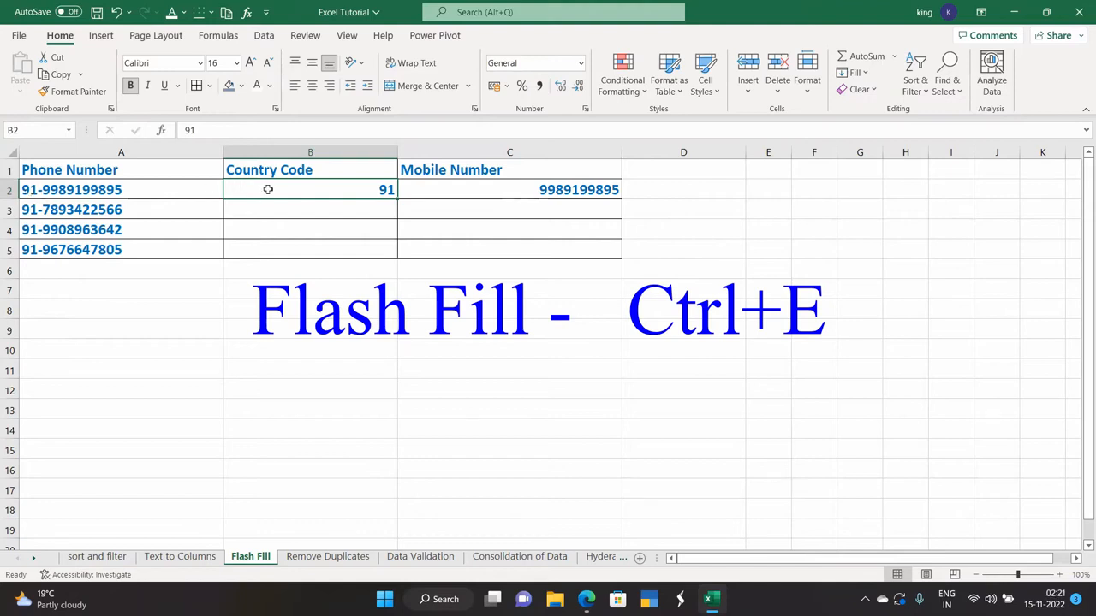
pyautogui.click(485, 189)
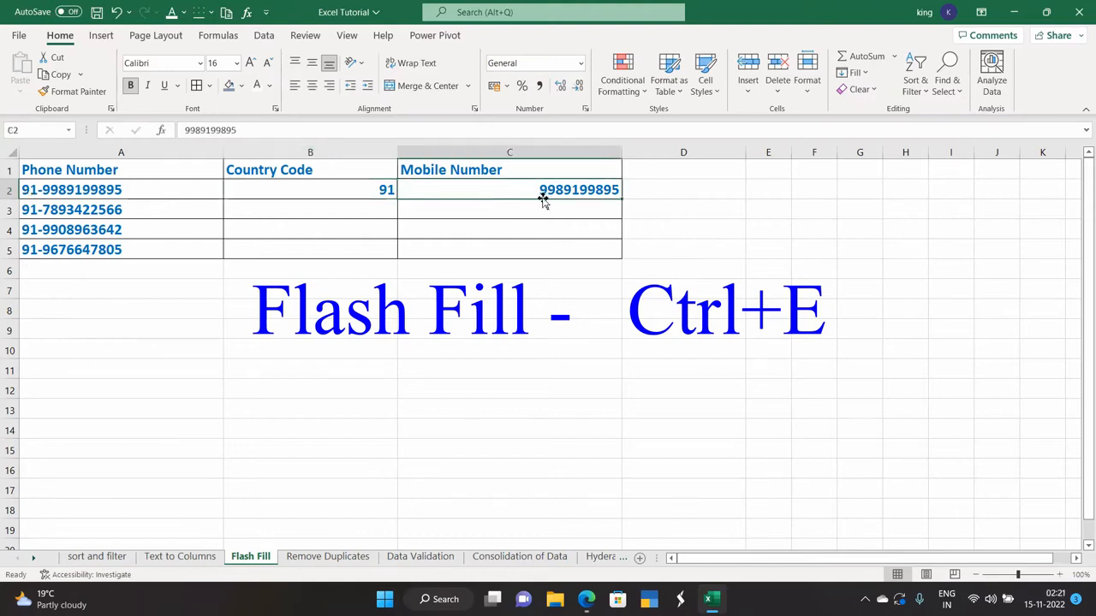
pyautogui.click(316, 209)
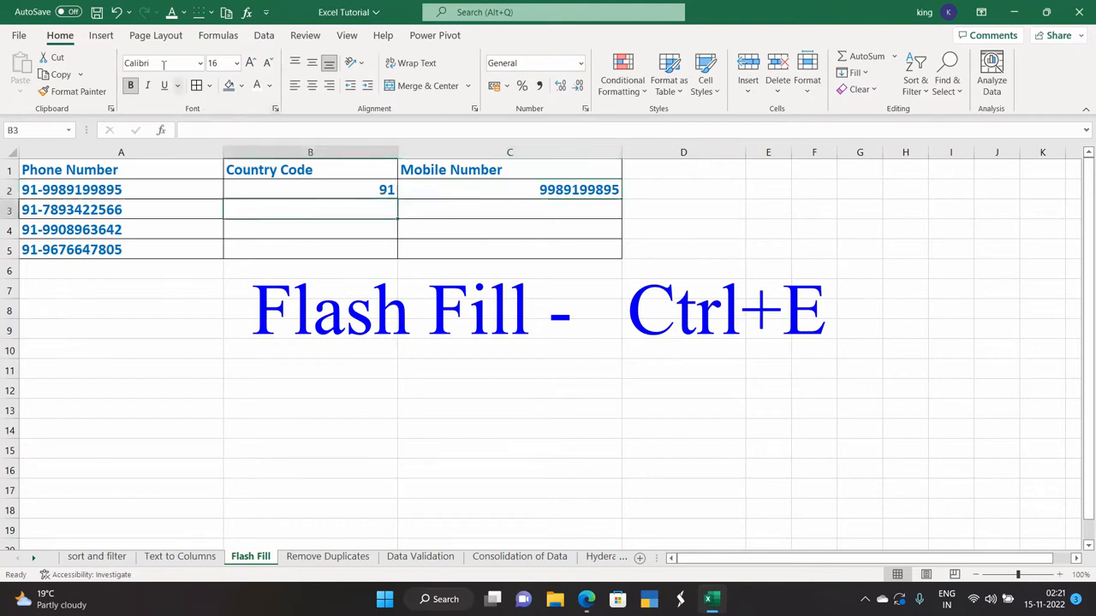
pyautogui.click(264, 35)
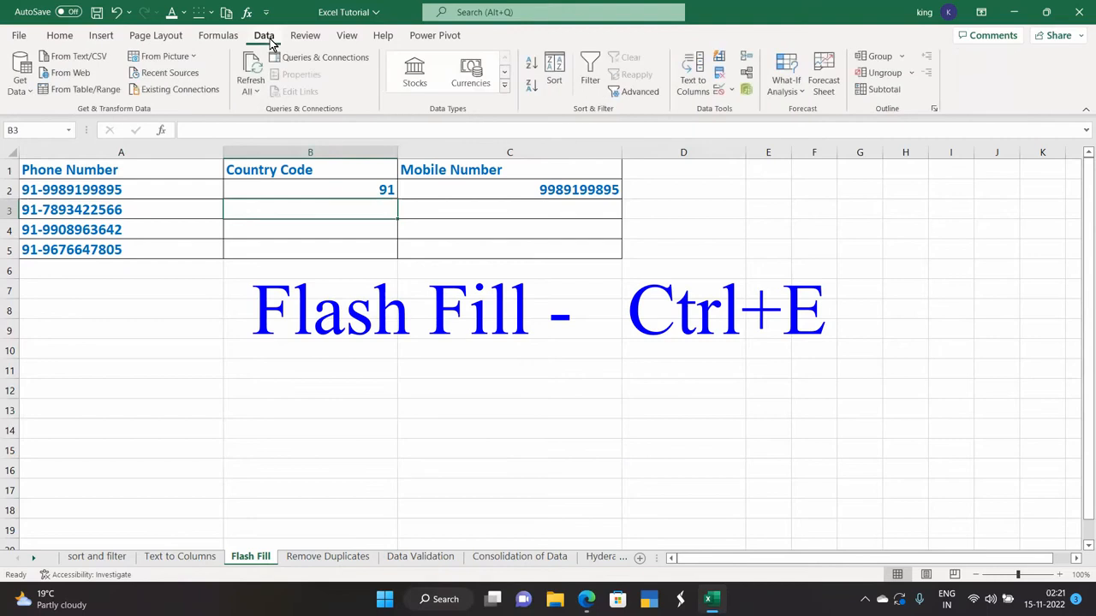
# - Flash Fill the remaining country codes and mobile numbers, then show the Remove Duplicates sheet
pyautogui.click(719, 56)
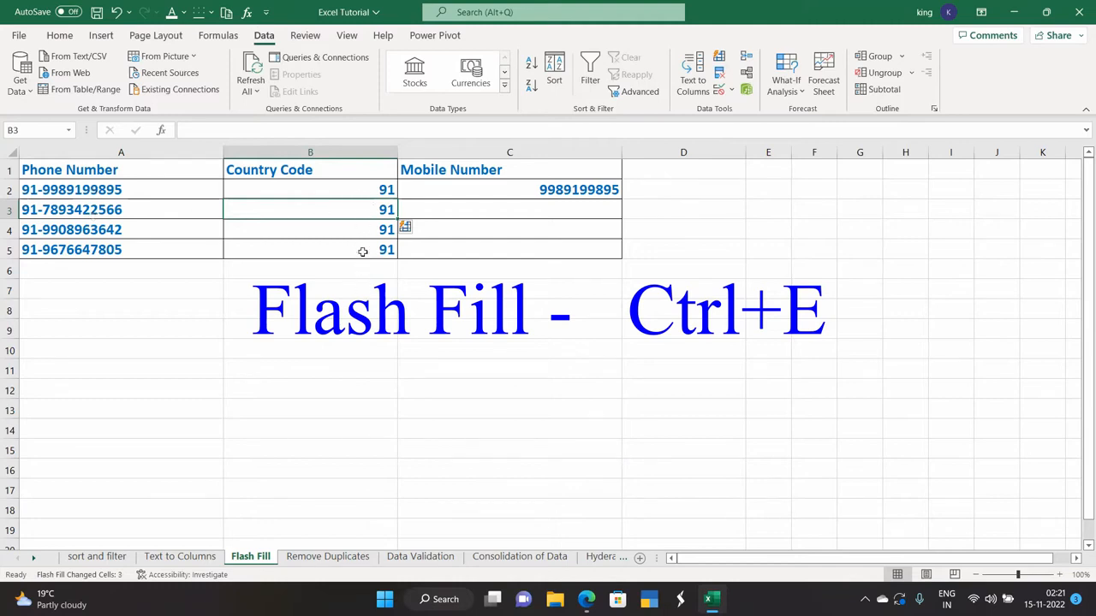
pyautogui.click(501, 210)
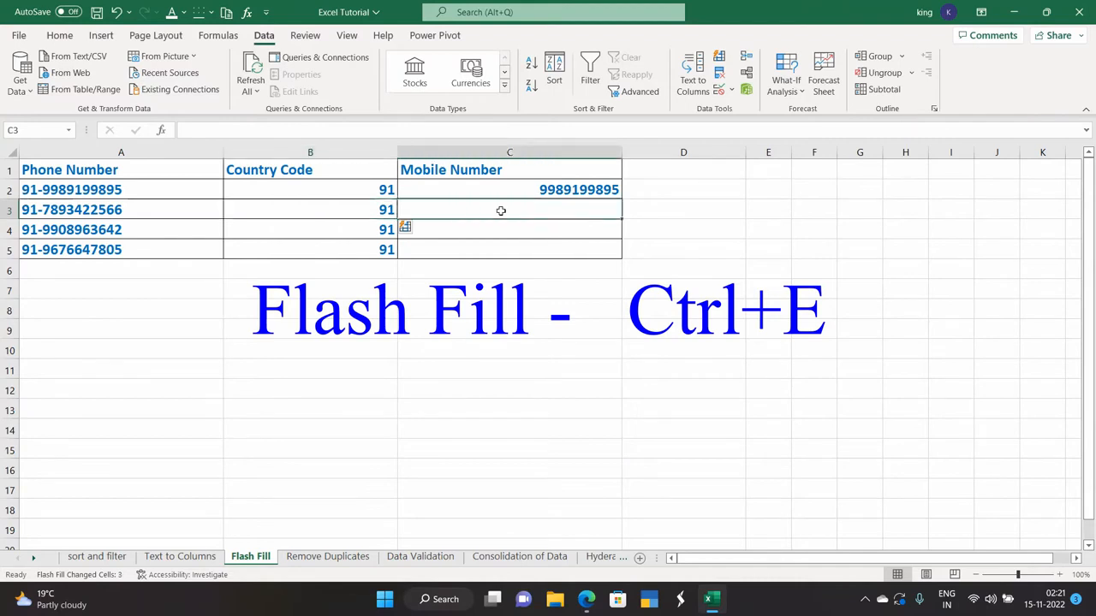
pyautogui.click(720, 57)
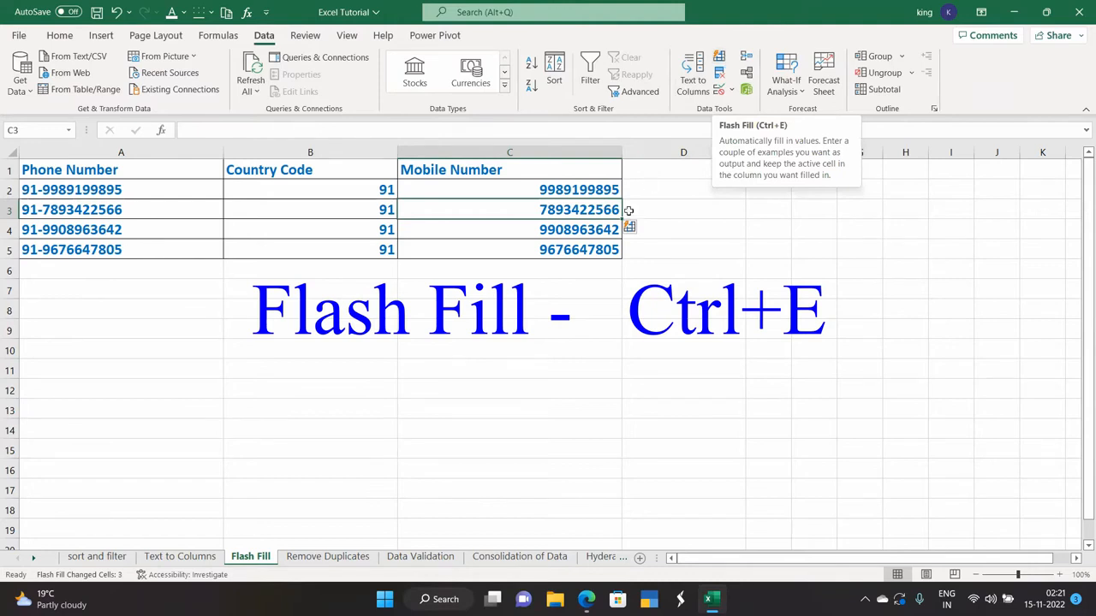
pyautogui.click(324, 558)
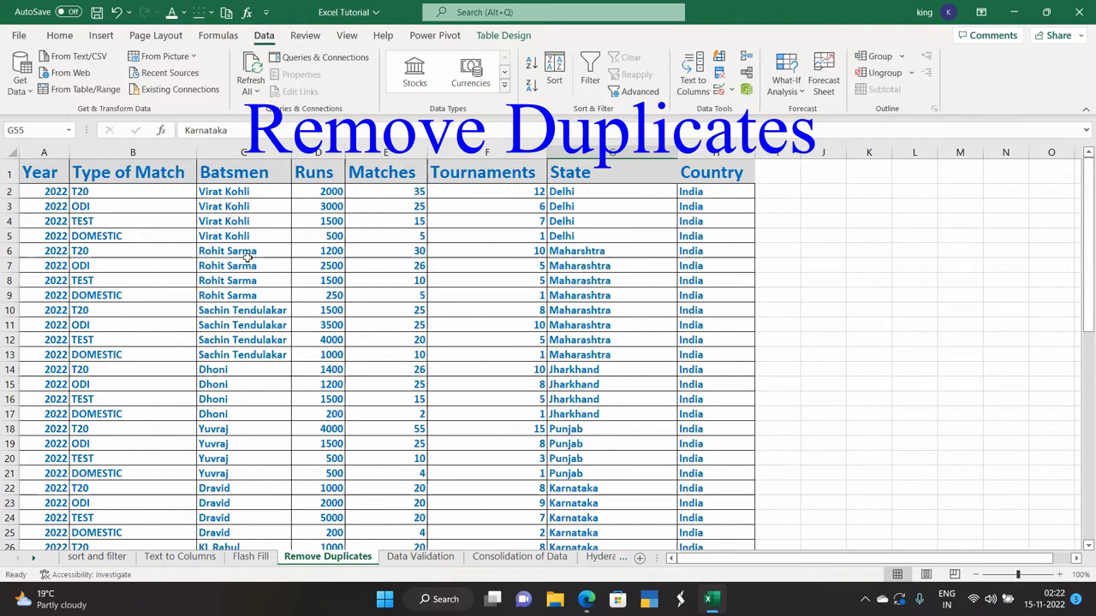
pyautogui.scroll(-5, 259, 317)
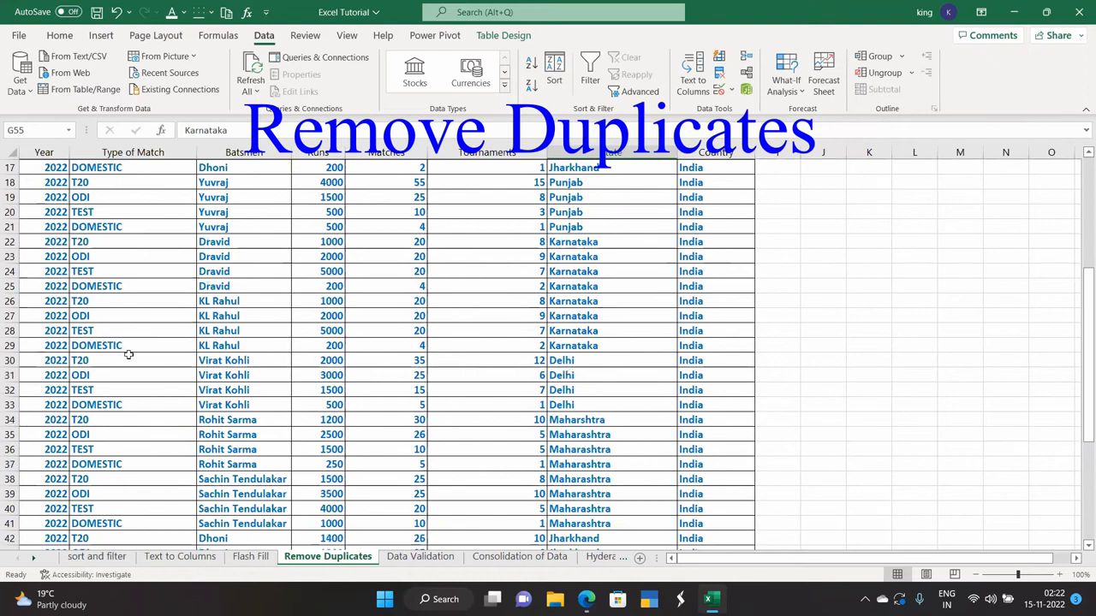
pyautogui.scroll(-7, 190, 400)
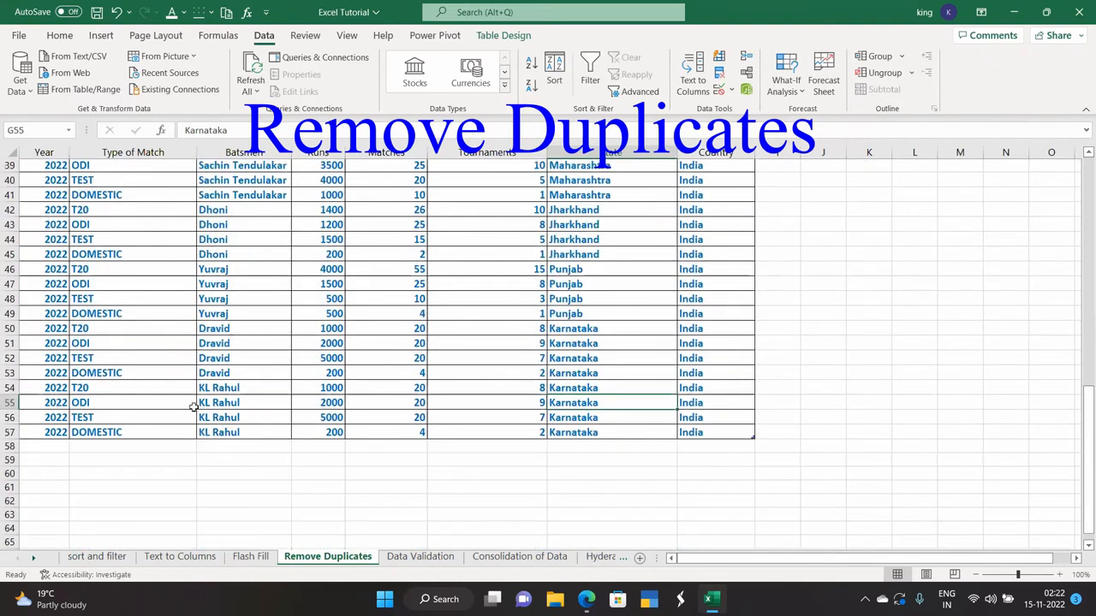
pyautogui.scroll(5, 194, 408)
pyautogui.scroll(8, 194, 409)
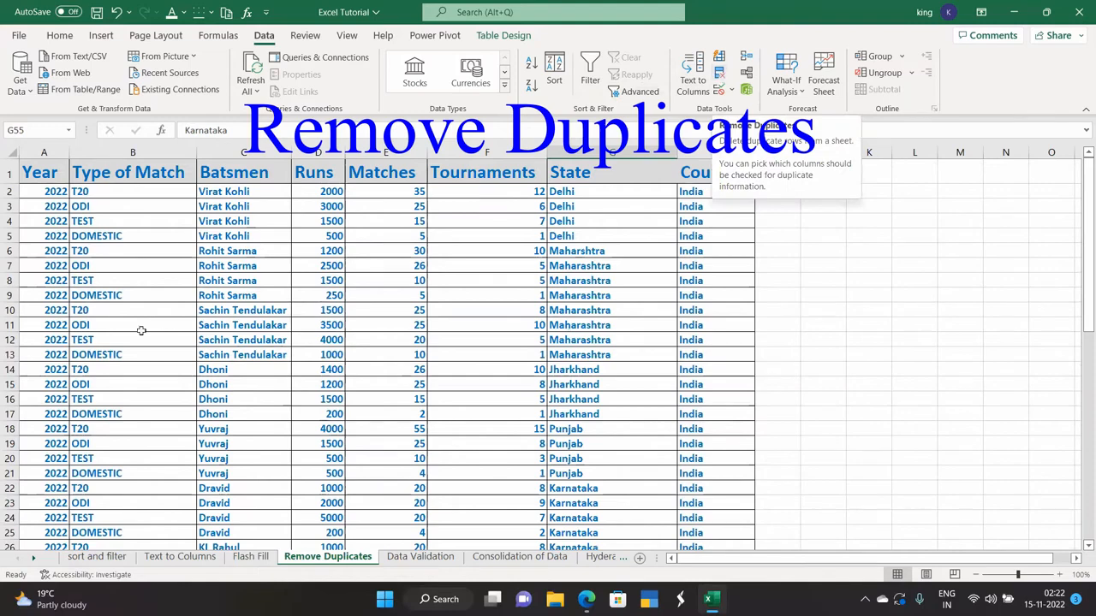
pyautogui.scroll(-15, 133, 332)
pyautogui.scroll(15, 129, 337)
pyautogui.scroll(-14, 77, 313)
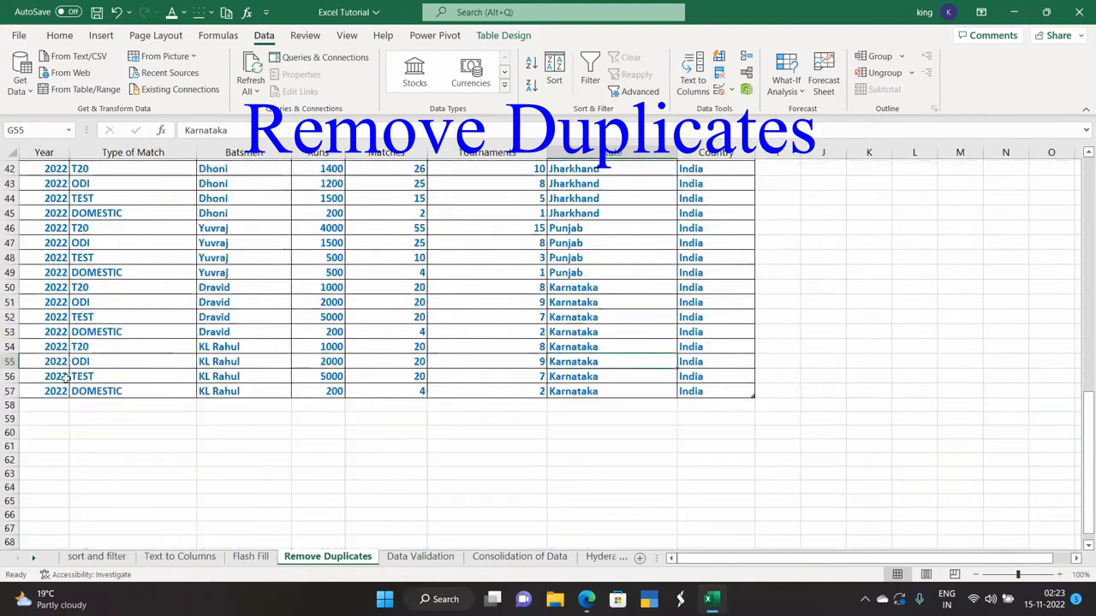
pyautogui.scroll(14, 63, 392)
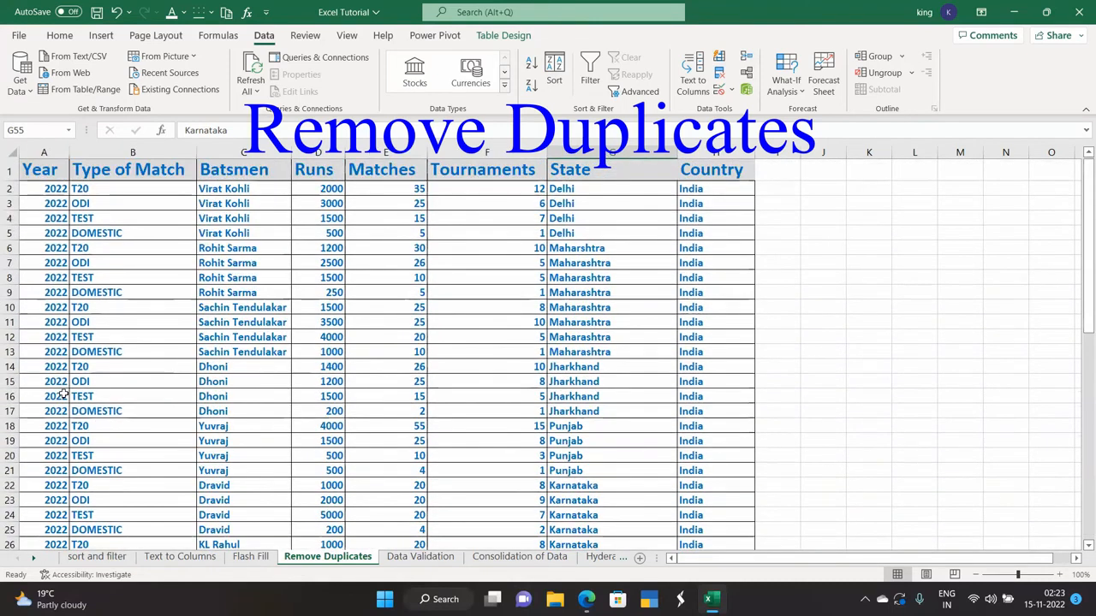
# - Remove duplicate rows from the cricket table with all columns checked, and review the result
pyautogui.click(719, 77)
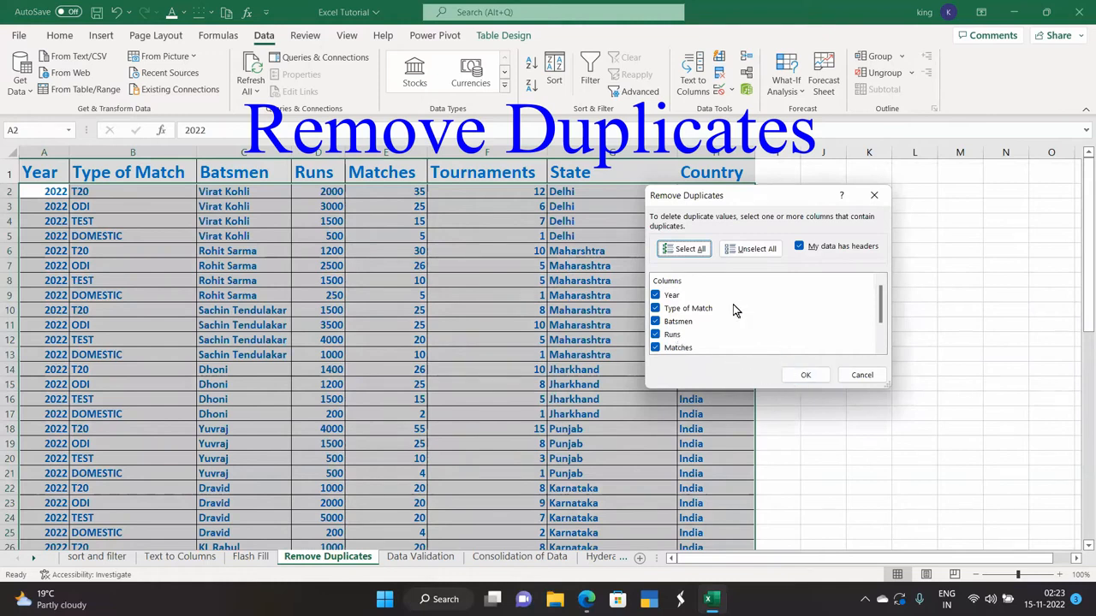
pyautogui.click(803, 375)
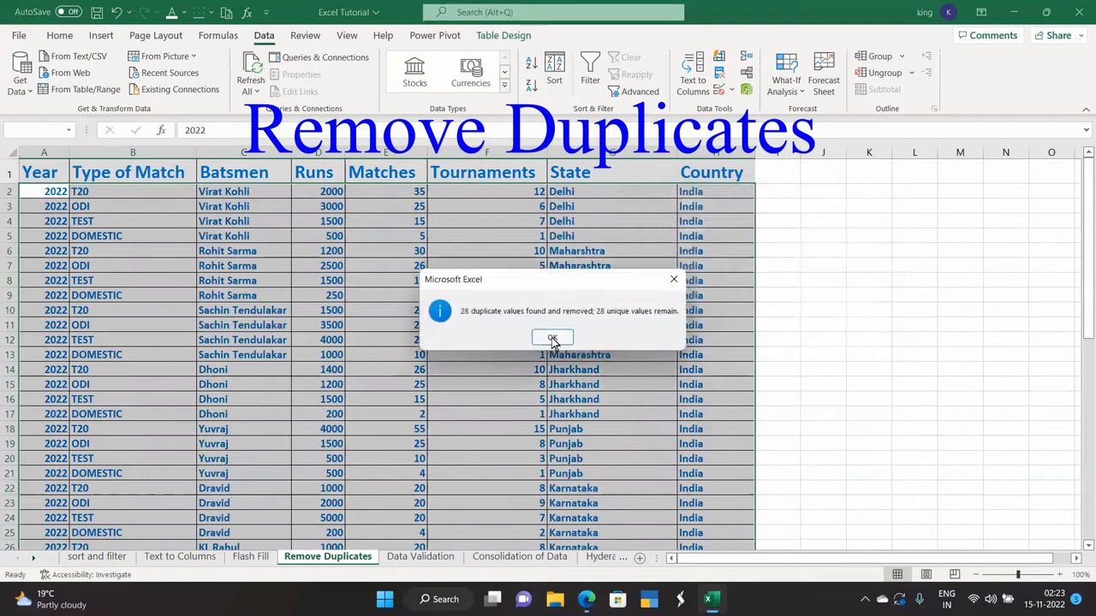
pyautogui.click(552, 339)
pyautogui.scroll(-13, 508, 337)
pyautogui.scroll(12, 282, 362)
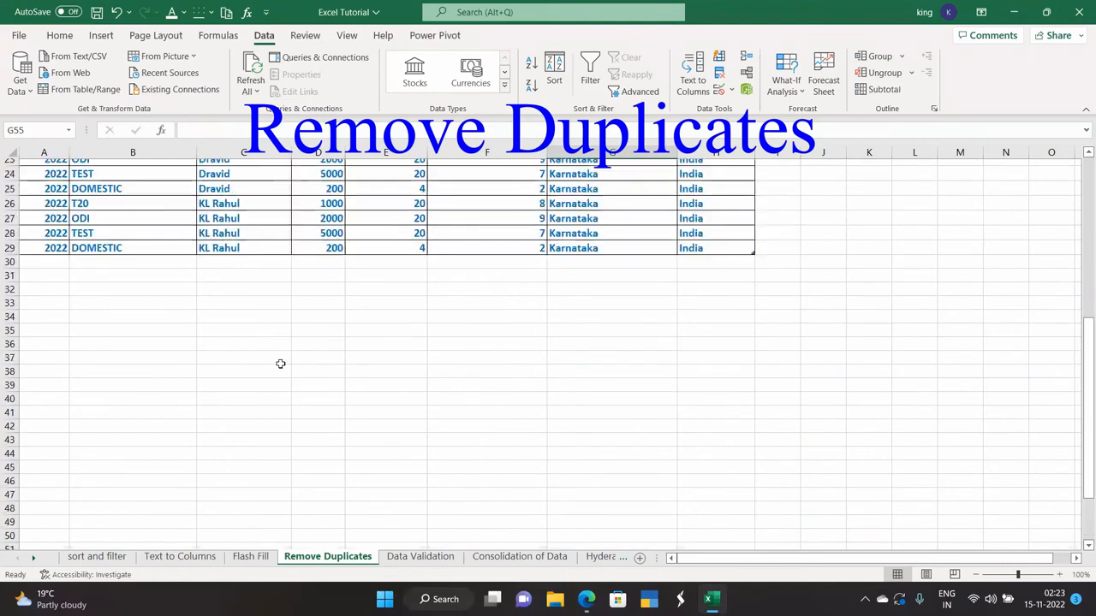
pyautogui.scroll(1, 280, 364)
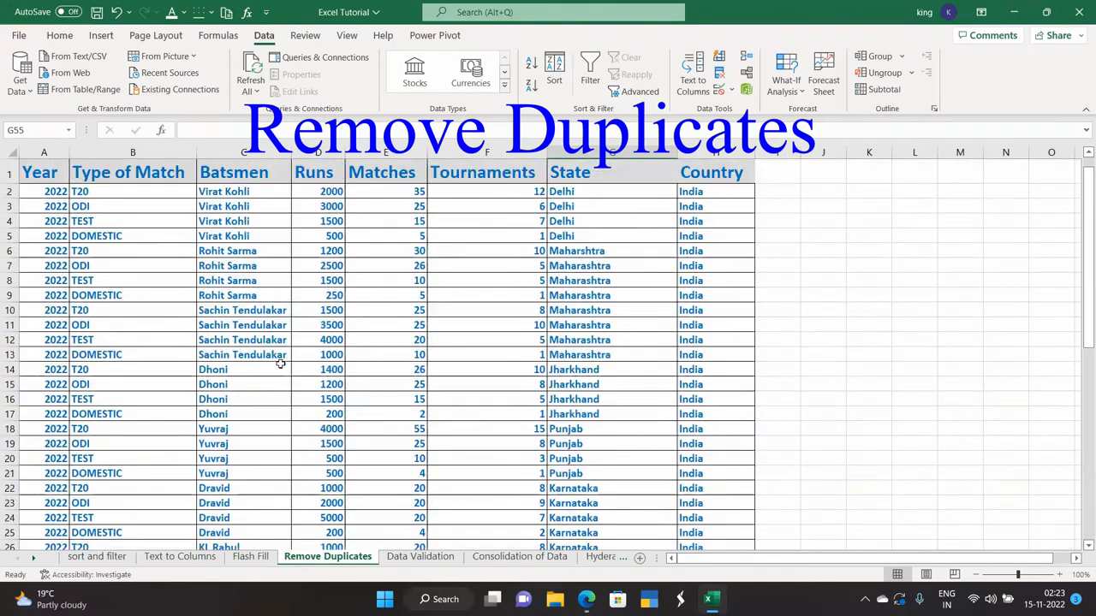
pyautogui.scroll(-3, 281, 363)
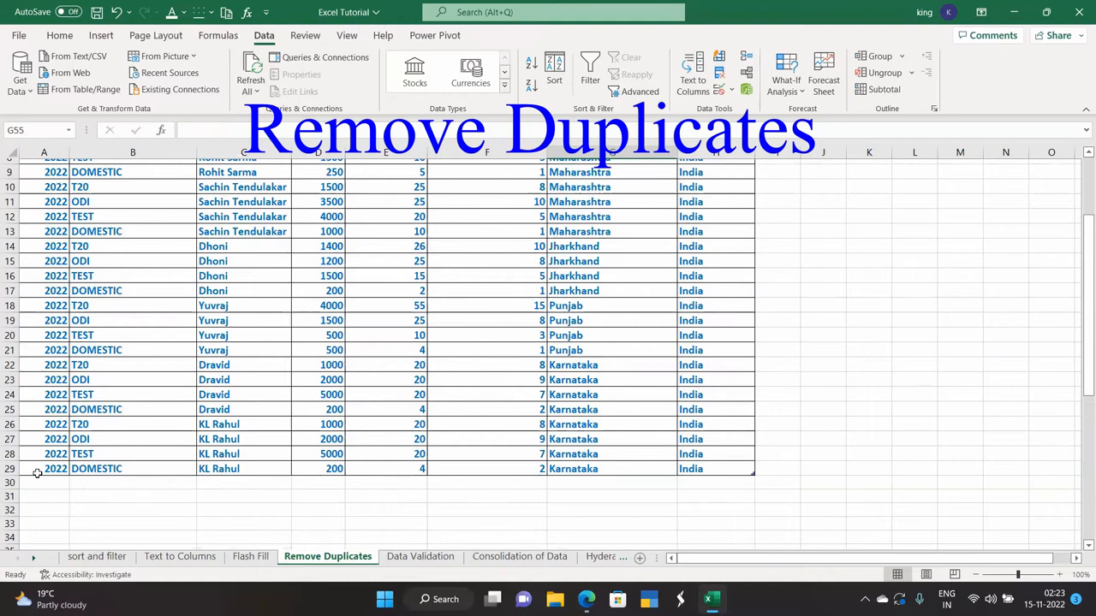
pyautogui.scroll(3, 37, 473)
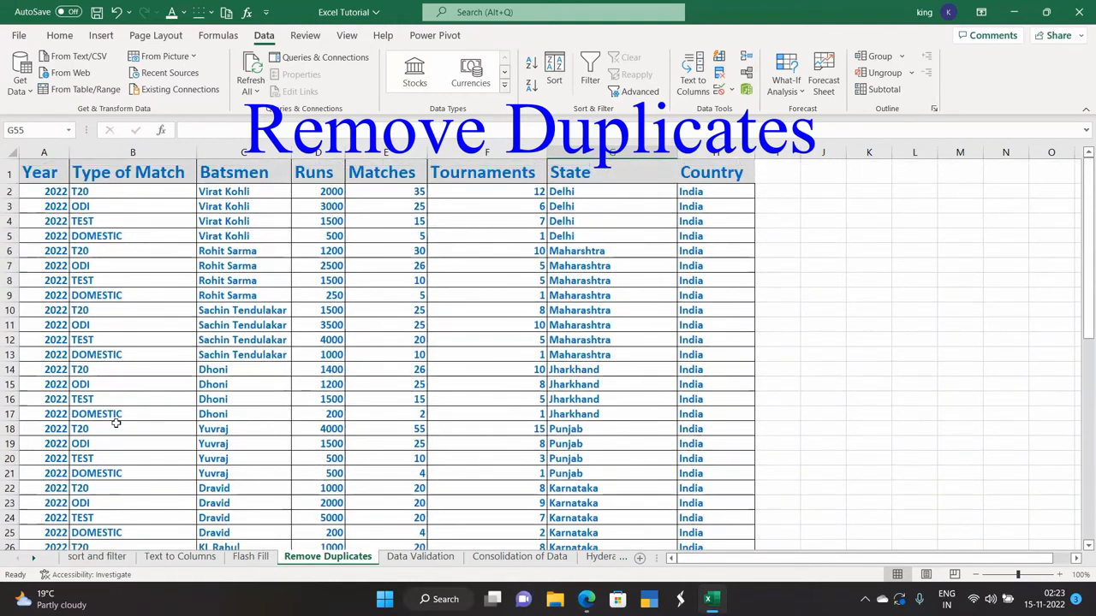
pyautogui.scroll(-4, 116, 425)
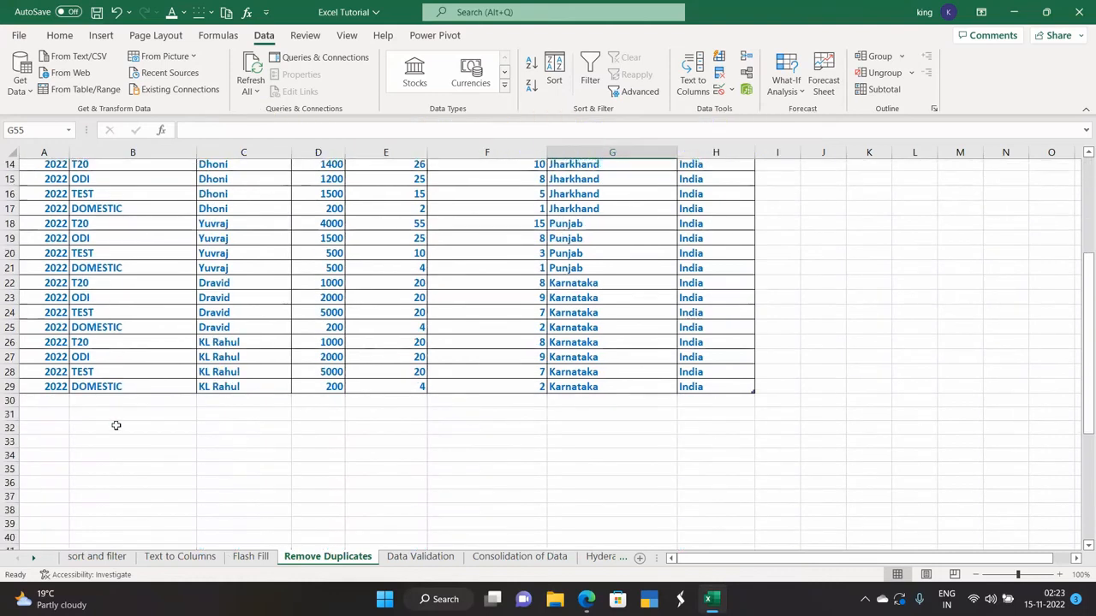
pyautogui.scroll(4, 116, 425)
# - Switch to the Data Validation sheet
pyautogui.click(731, 92)
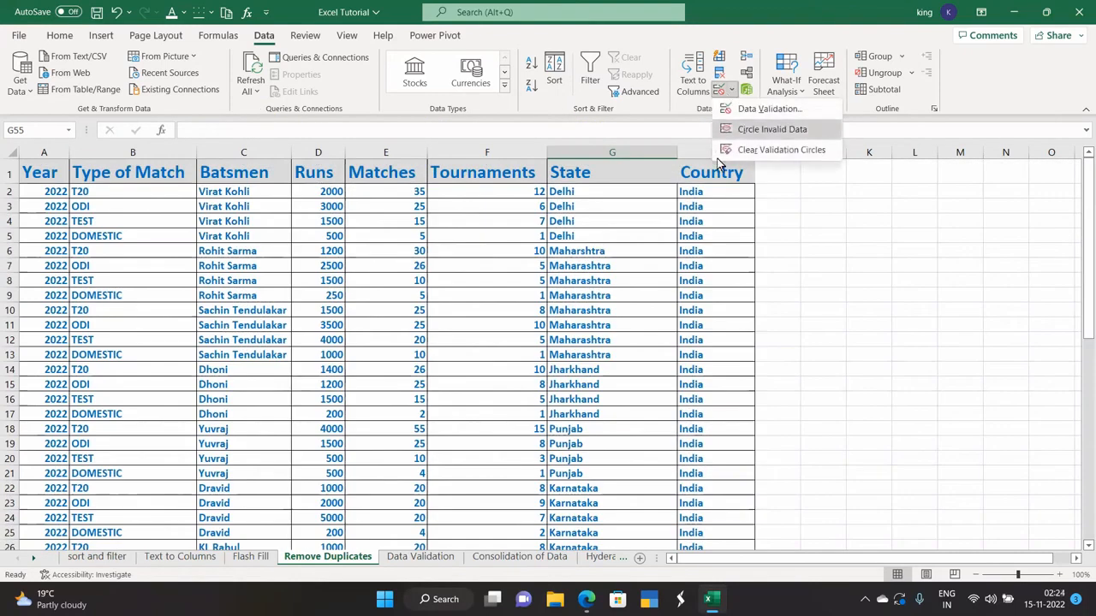
pyautogui.click(787, 248)
pyautogui.click(437, 560)
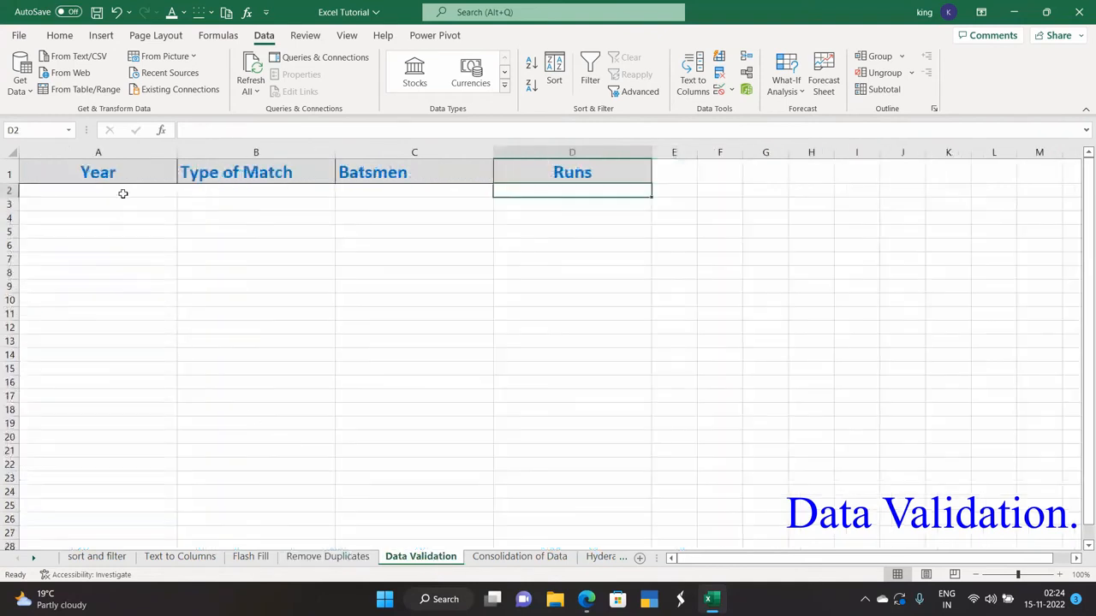
# - Set the Year column's validation to allow only whole numbers
pyautogui.click(131, 147)
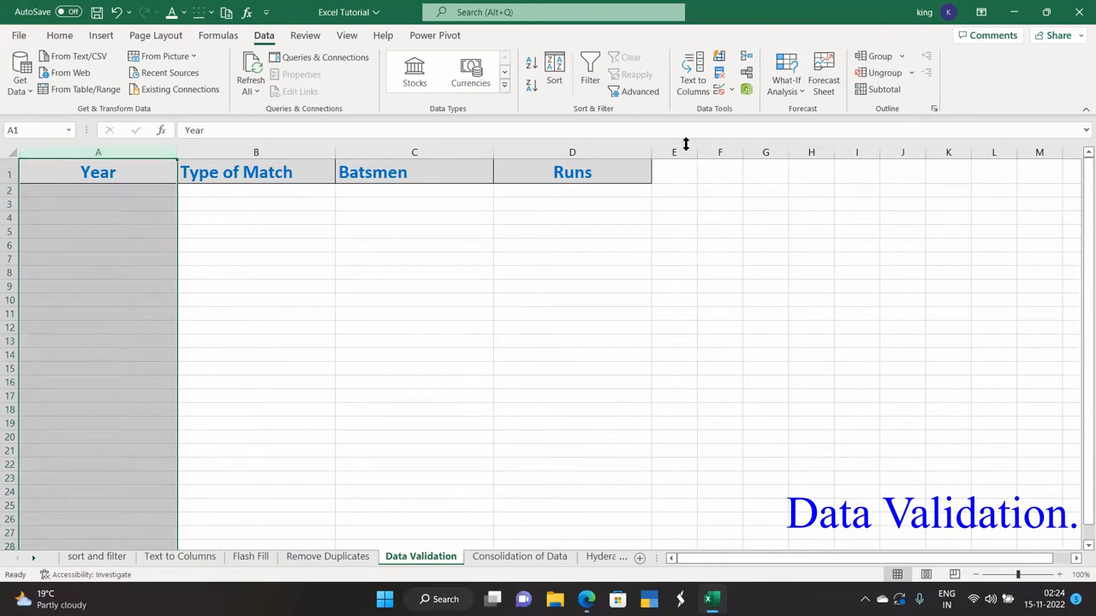
pyautogui.click(723, 92)
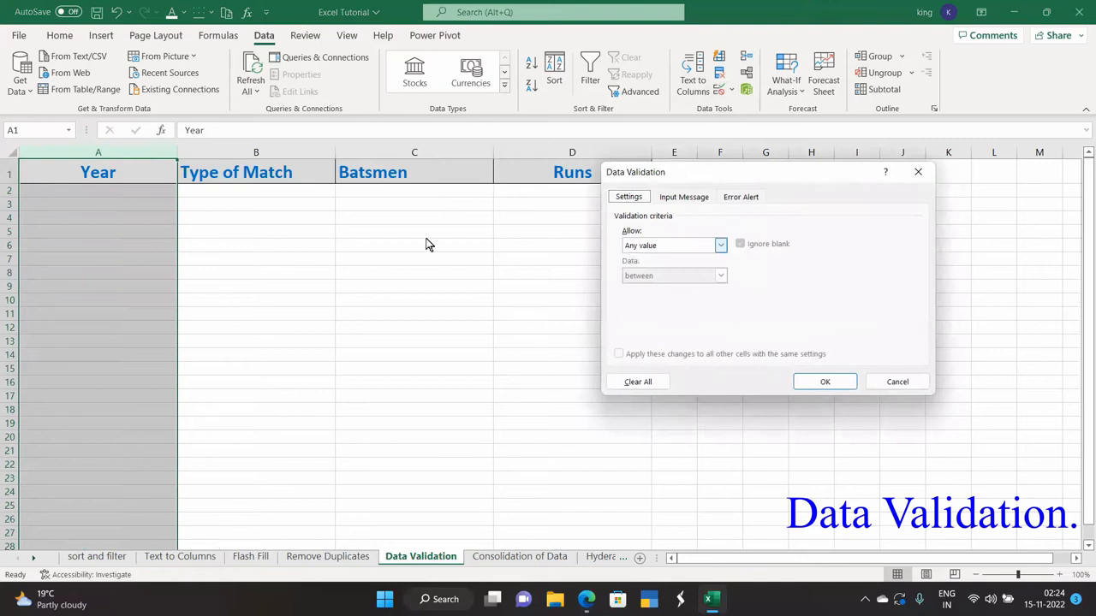
pyautogui.click(721, 247)
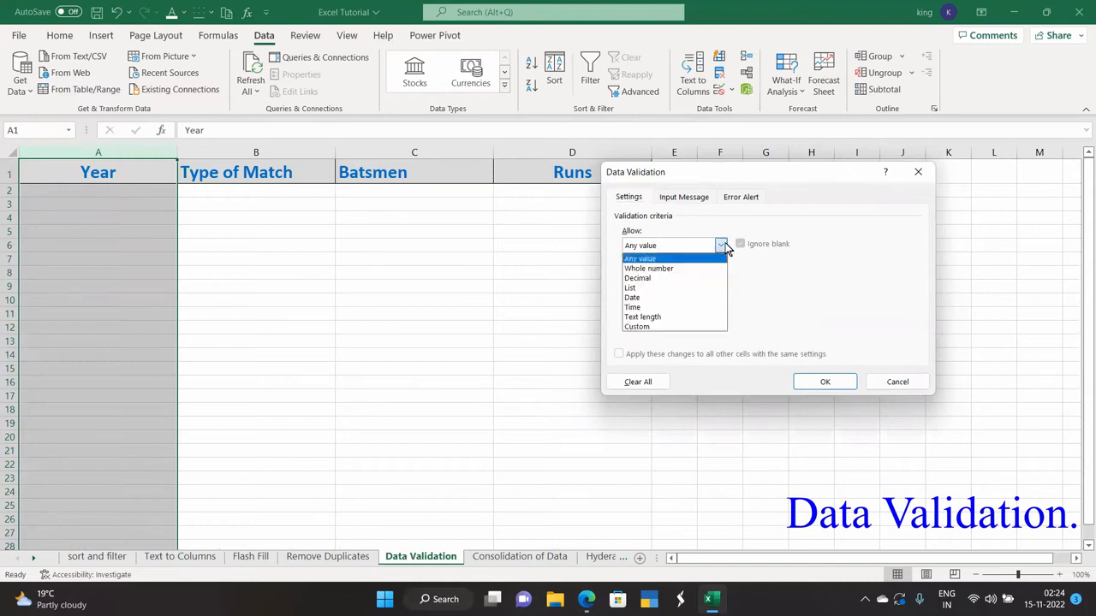
pyautogui.click(655, 269)
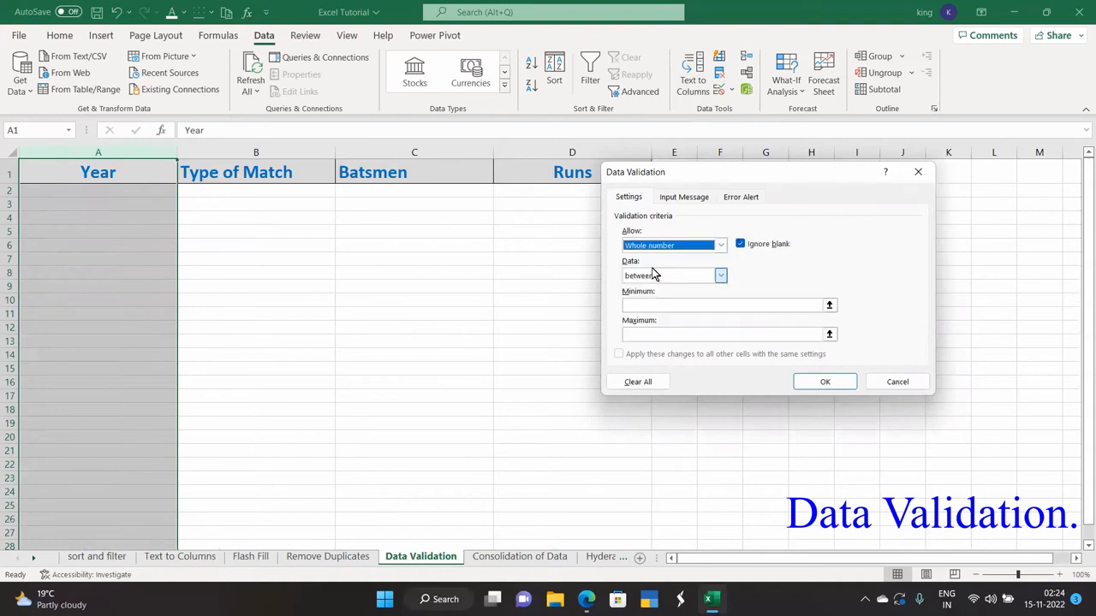
# - Make the Year rule 'greater than' with minimum 1877 and apply it
pyautogui.click(652, 305)
pyautogui.click(652, 304)
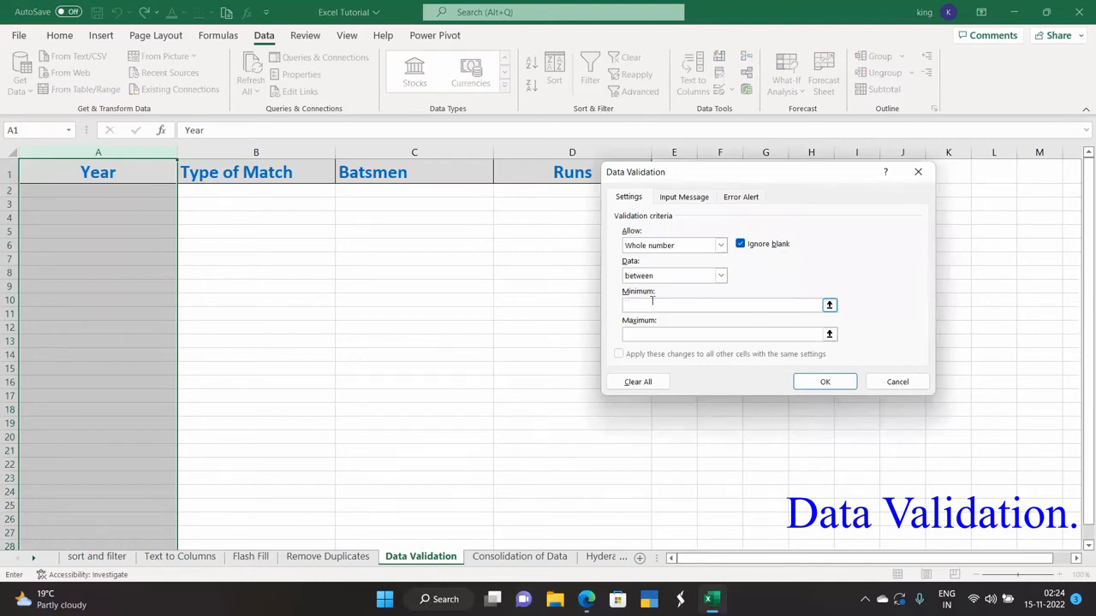
pyautogui.write('1877')
pyautogui.click(643, 336)
pyautogui.click(643, 334)
pyautogui.click(647, 304)
pyautogui.click(670, 335)
pyautogui.click(717, 276)
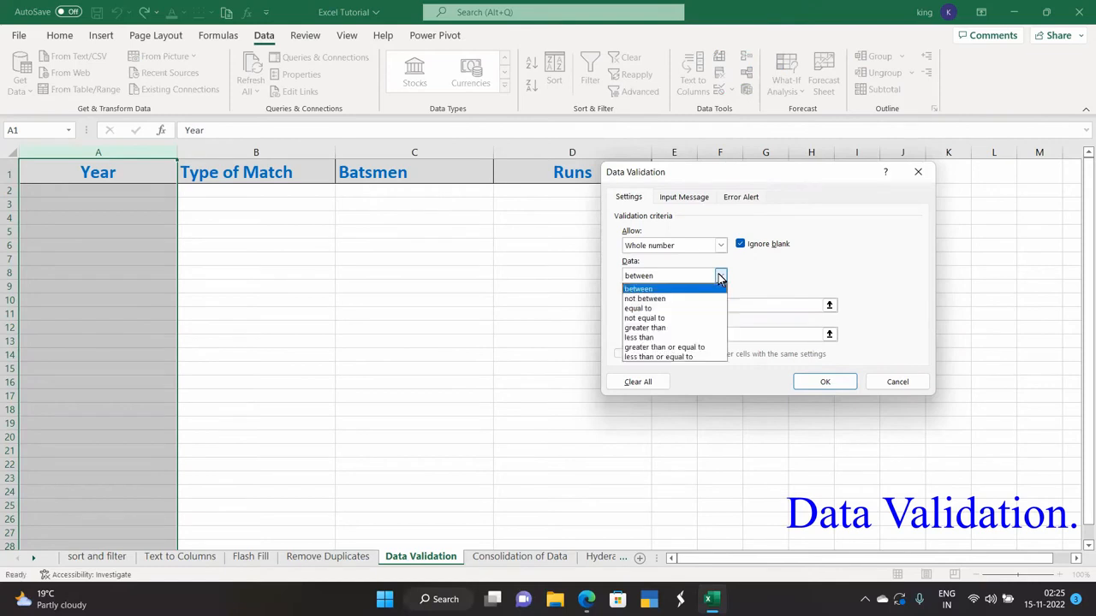
pyautogui.click(660, 328)
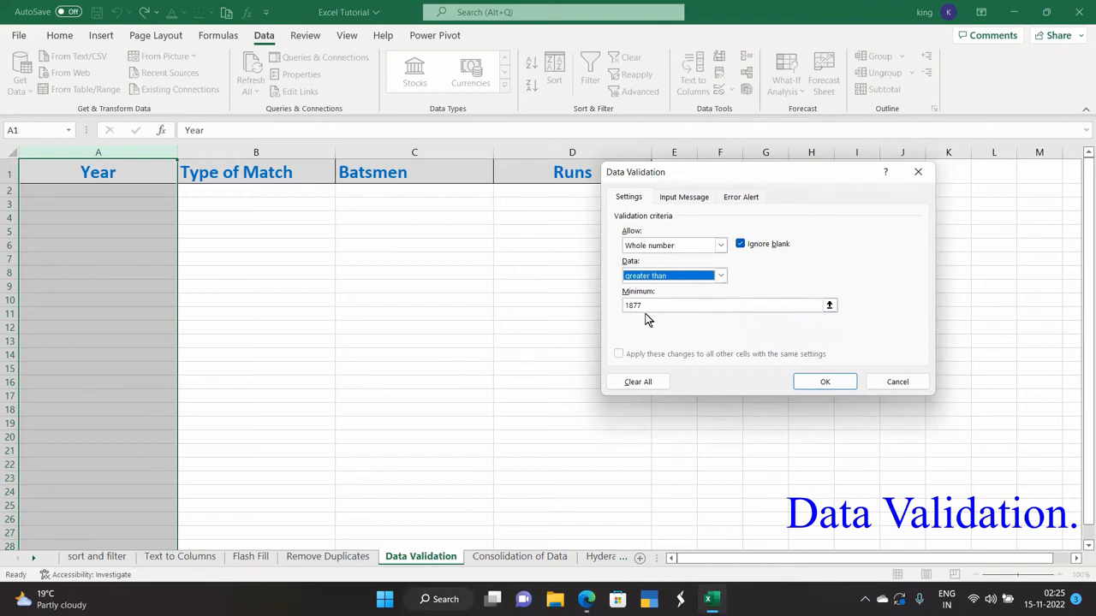
pyautogui.click(822, 384)
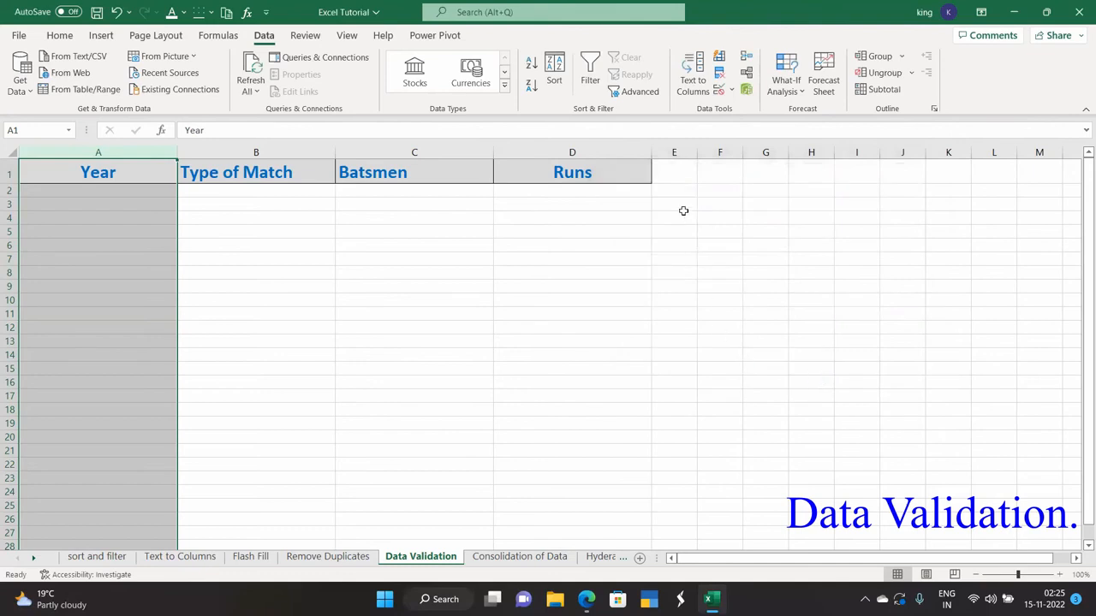
# - Limit the Type of Match column to text length greater than 3 characters
pyautogui.click(244, 152)
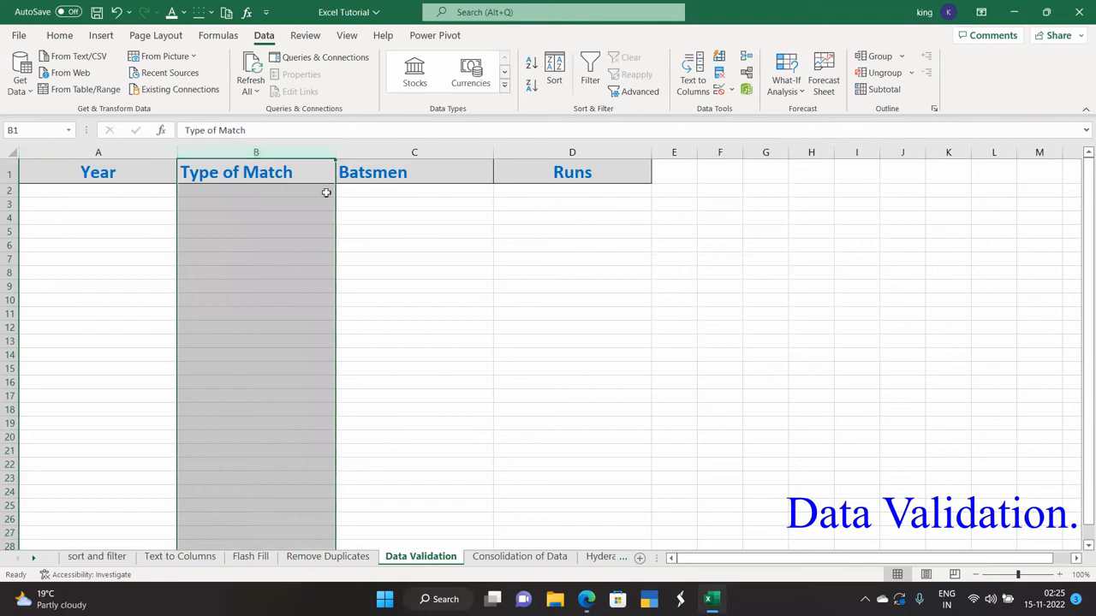
pyautogui.click(732, 90)
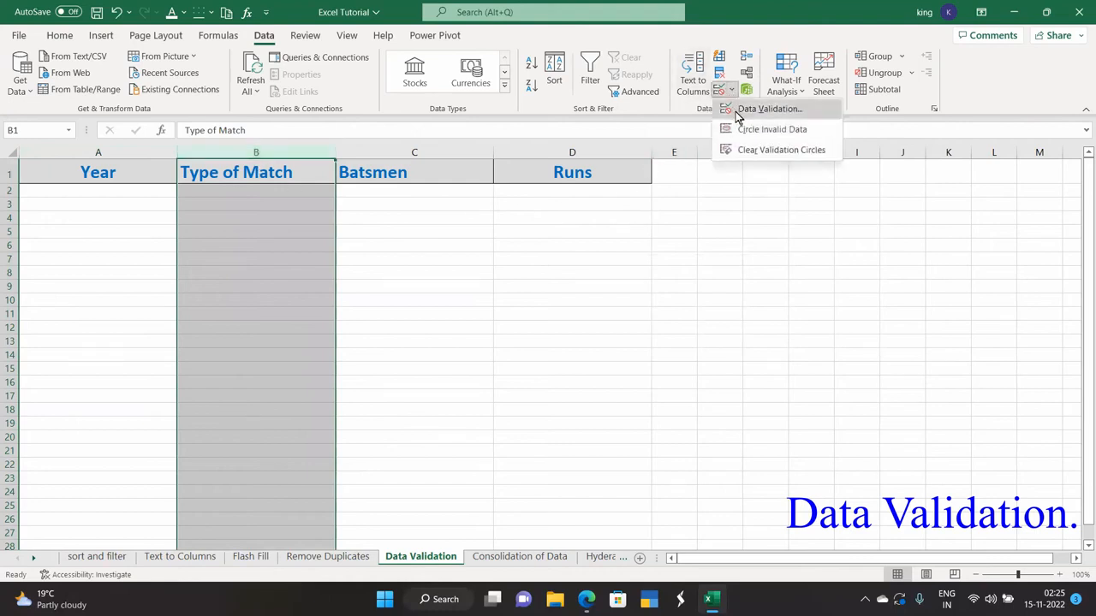
pyautogui.click(738, 112)
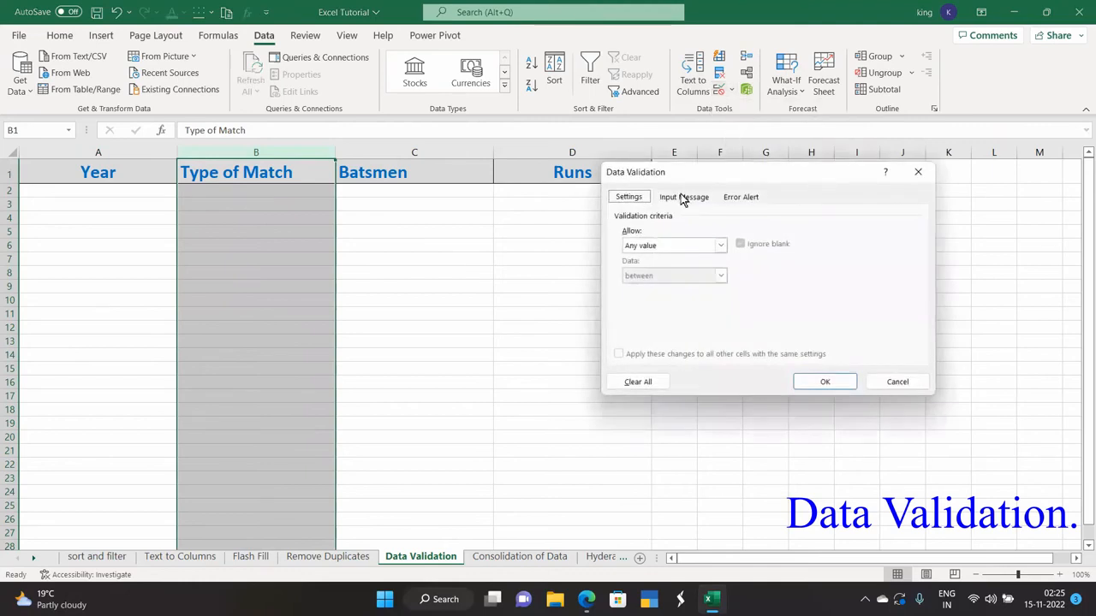
pyautogui.click(714, 245)
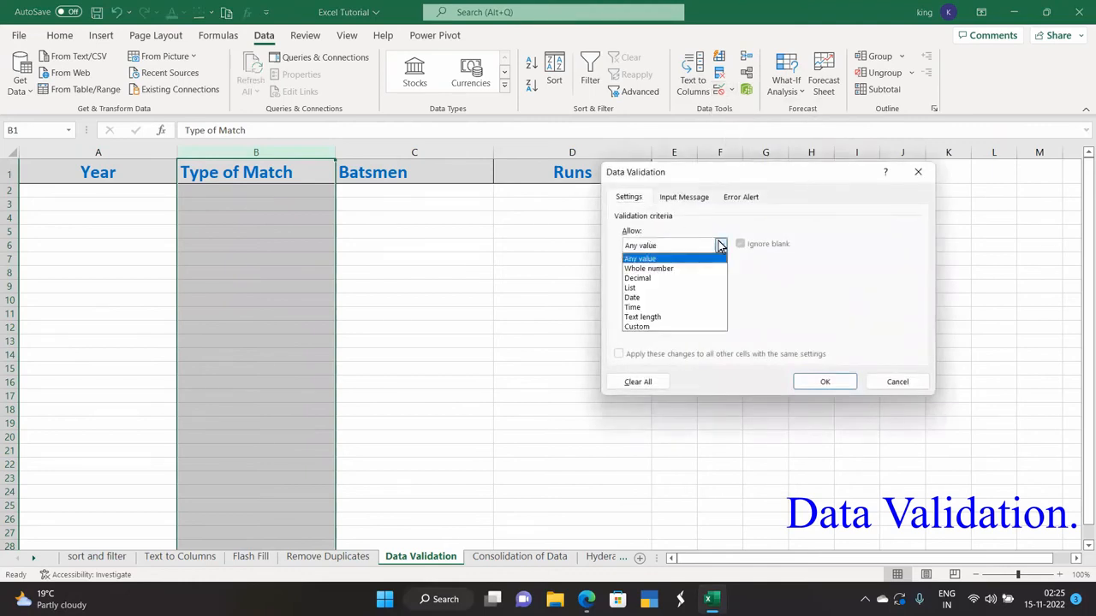
pyautogui.click(661, 317)
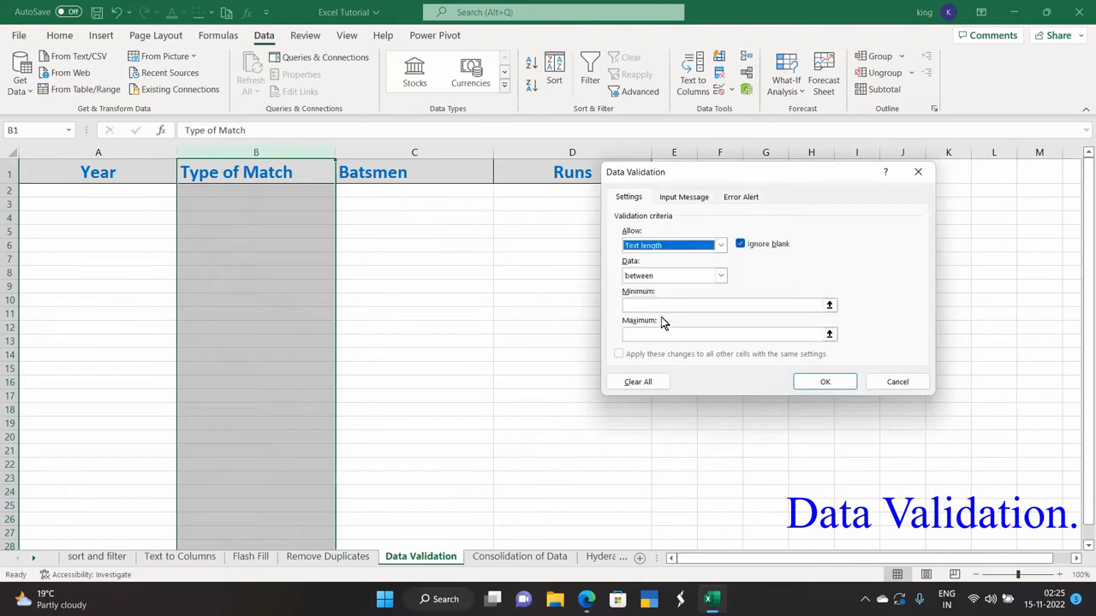
pyautogui.click(722, 276)
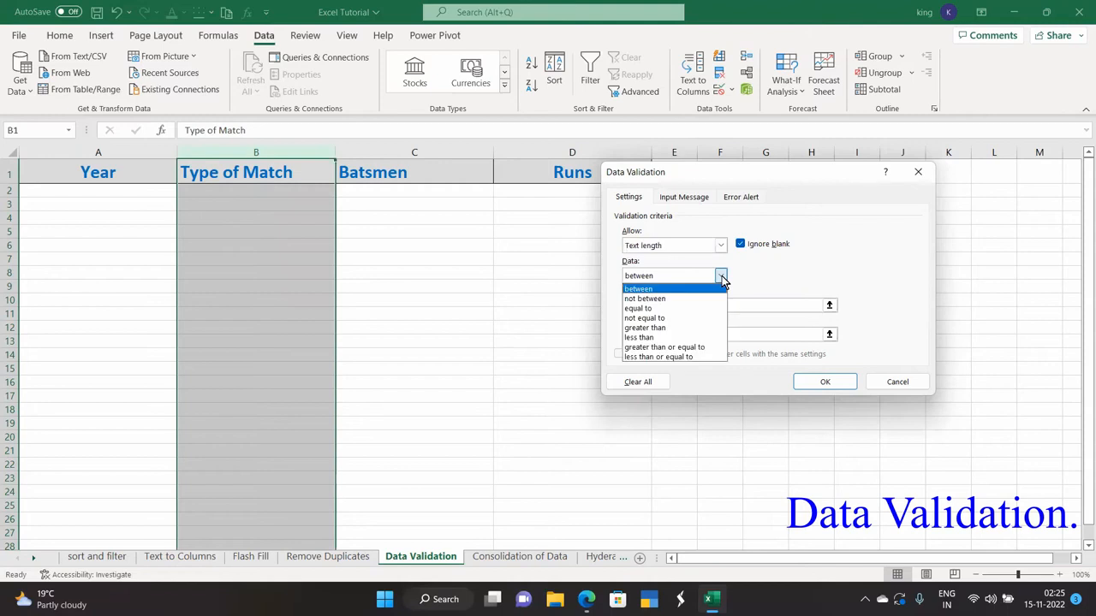
pyautogui.click(676, 328)
pyautogui.click(669, 304)
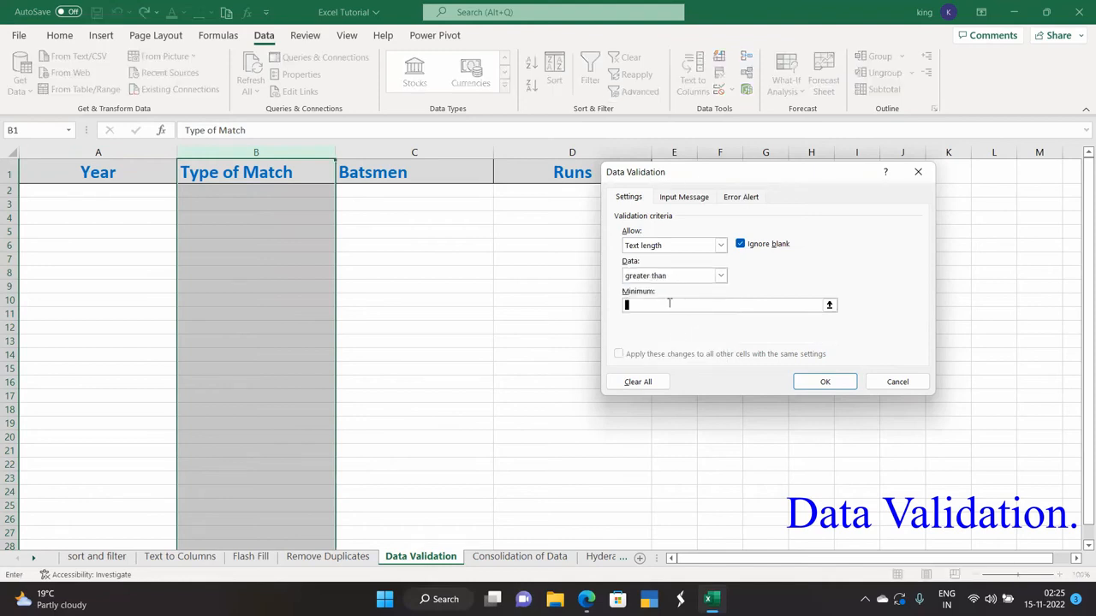
pyautogui.write('3')
pyautogui.click(820, 383)
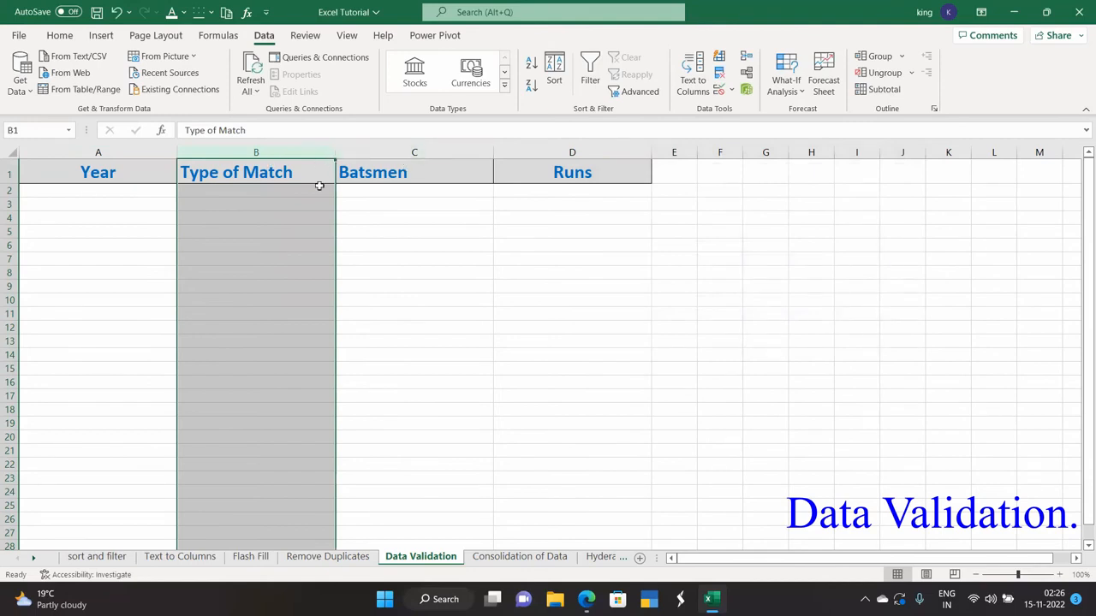
pyautogui.click(538, 152)
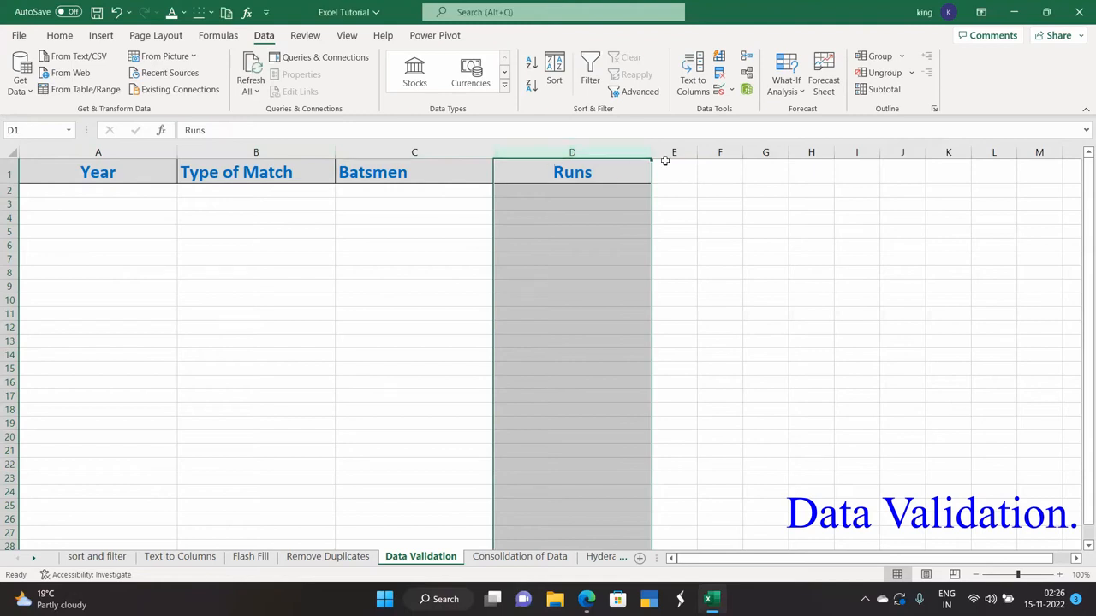
# - Restrict the Runs column to whole numbers greater than 0
pyautogui.click(732, 90)
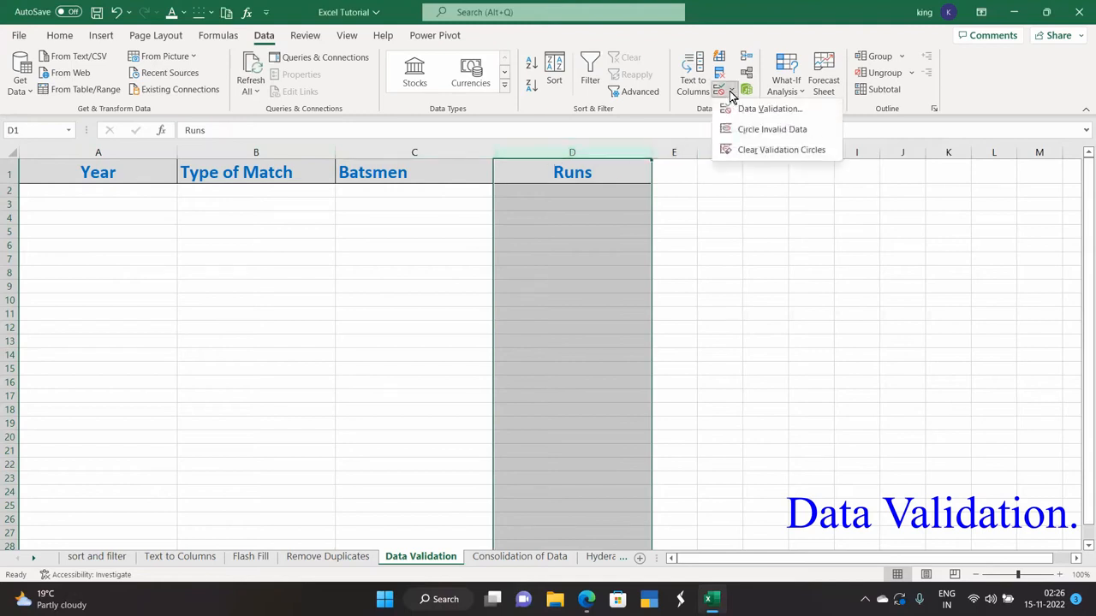
pyautogui.click(745, 112)
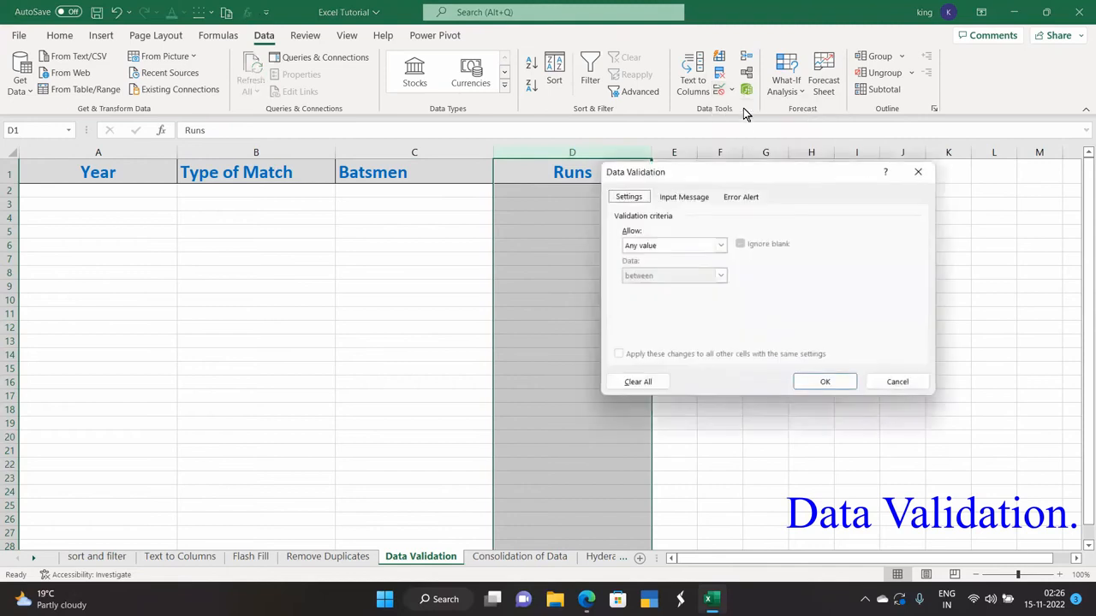
pyautogui.click(721, 246)
pyautogui.click(692, 269)
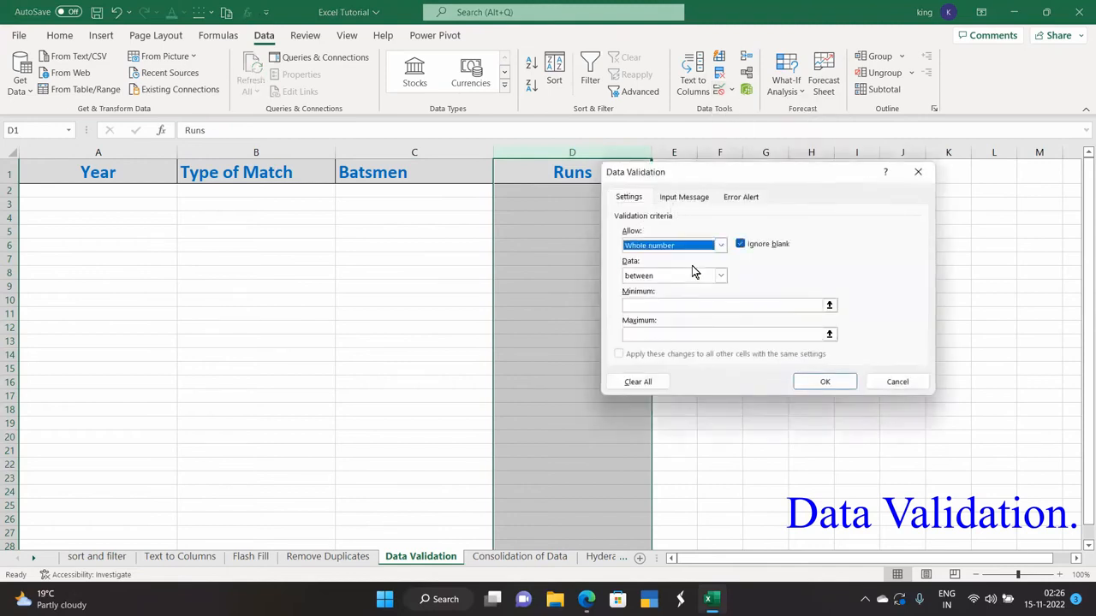
pyautogui.click(719, 276)
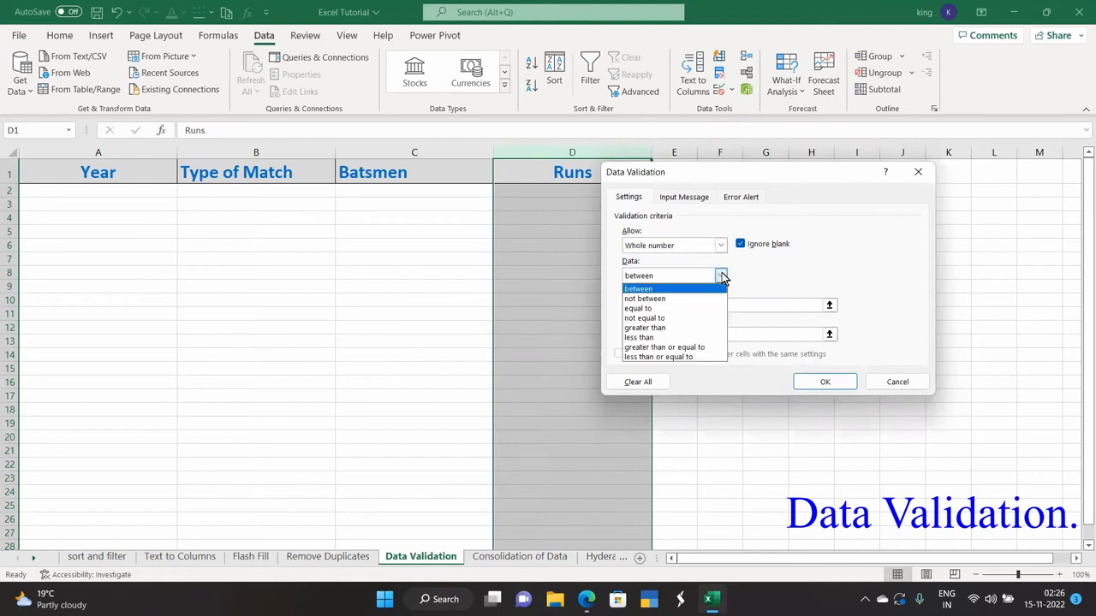
pyautogui.click(677, 327)
pyautogui.click(666, 302)
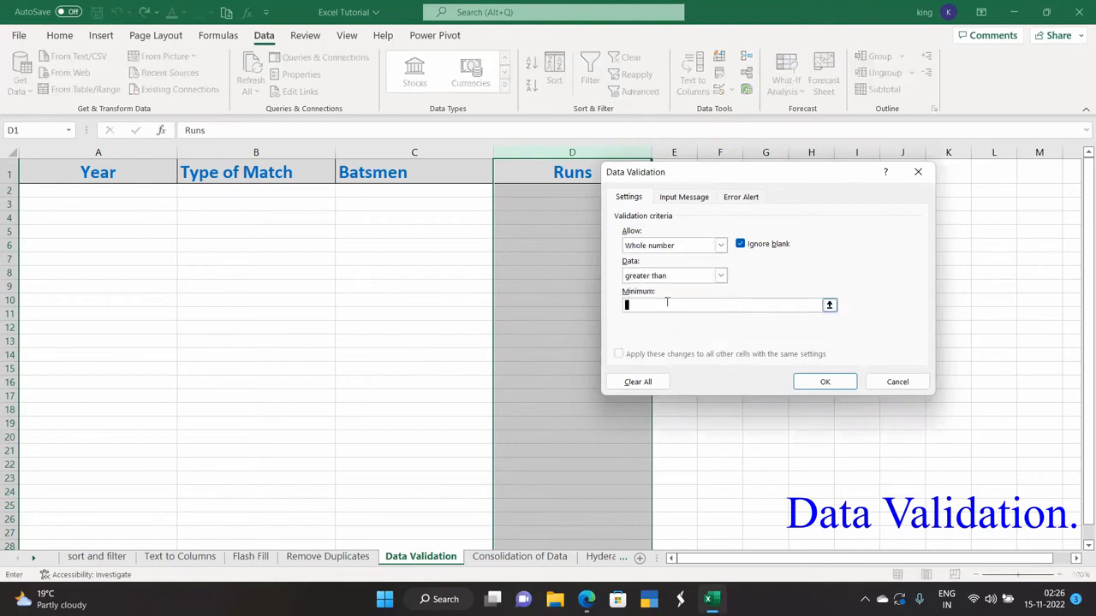
pyautogui.write('0')
pyautogui.click(808, 384)
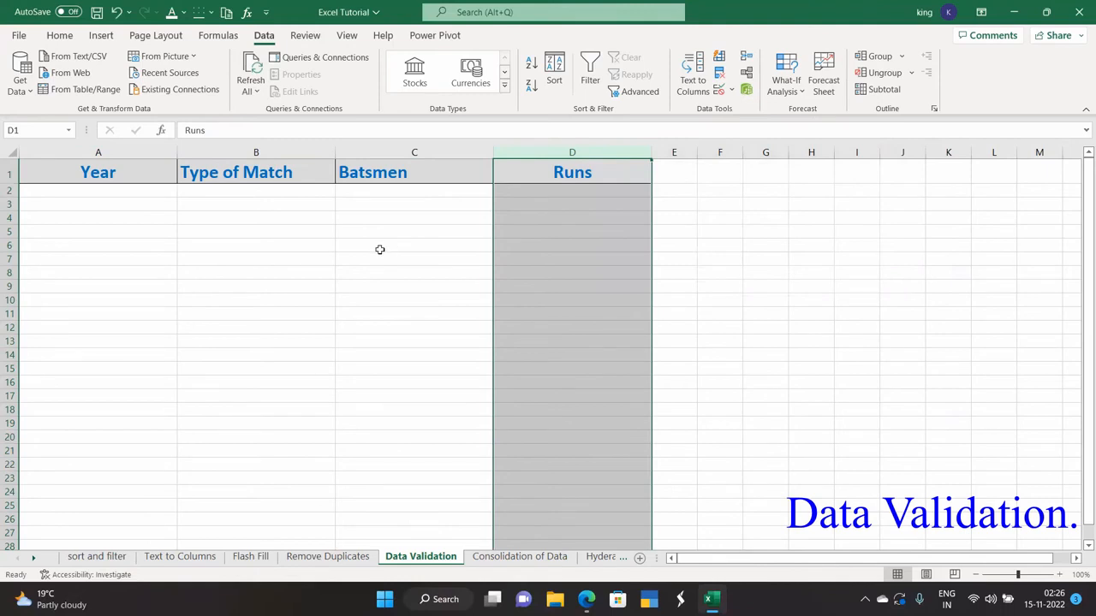
pyautogui.click(201, 234)
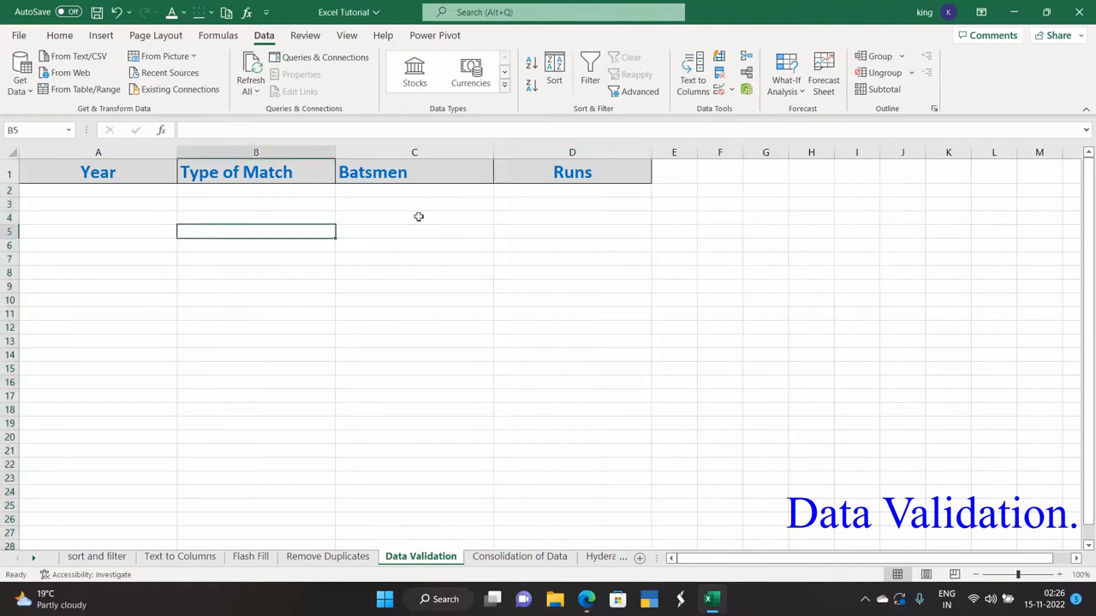
pyautogui.click(114, 151)
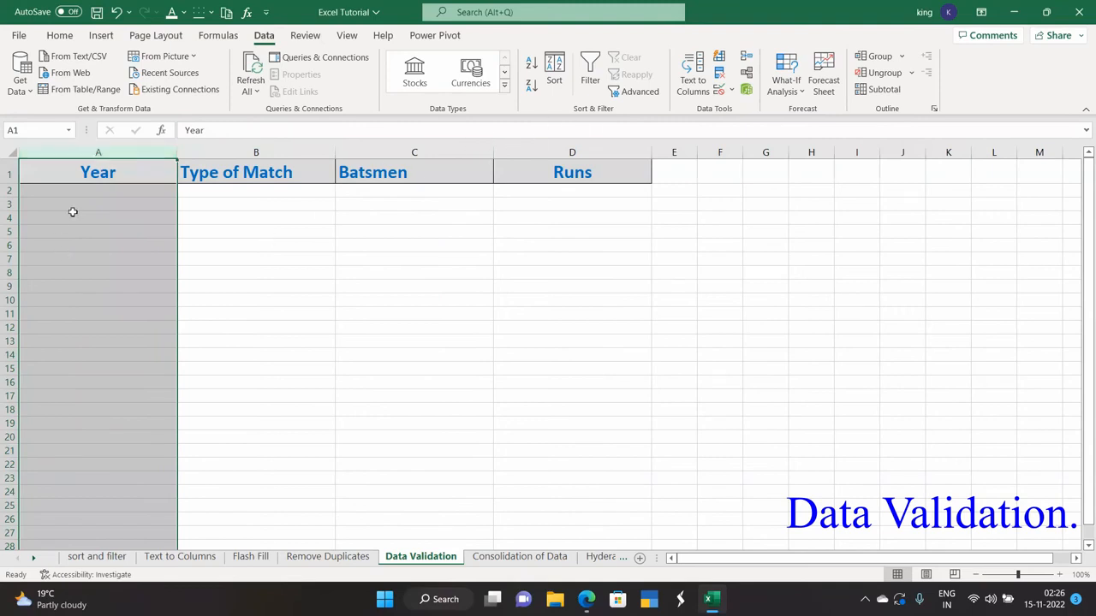
pyautogui.click(90, 191)
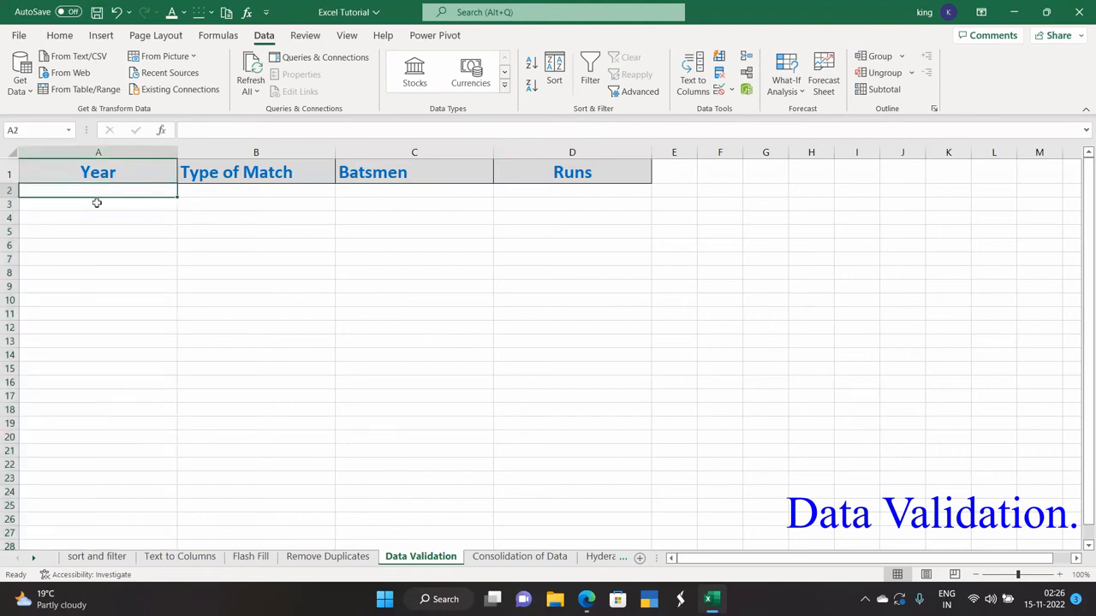
pyautogui.write('1850')
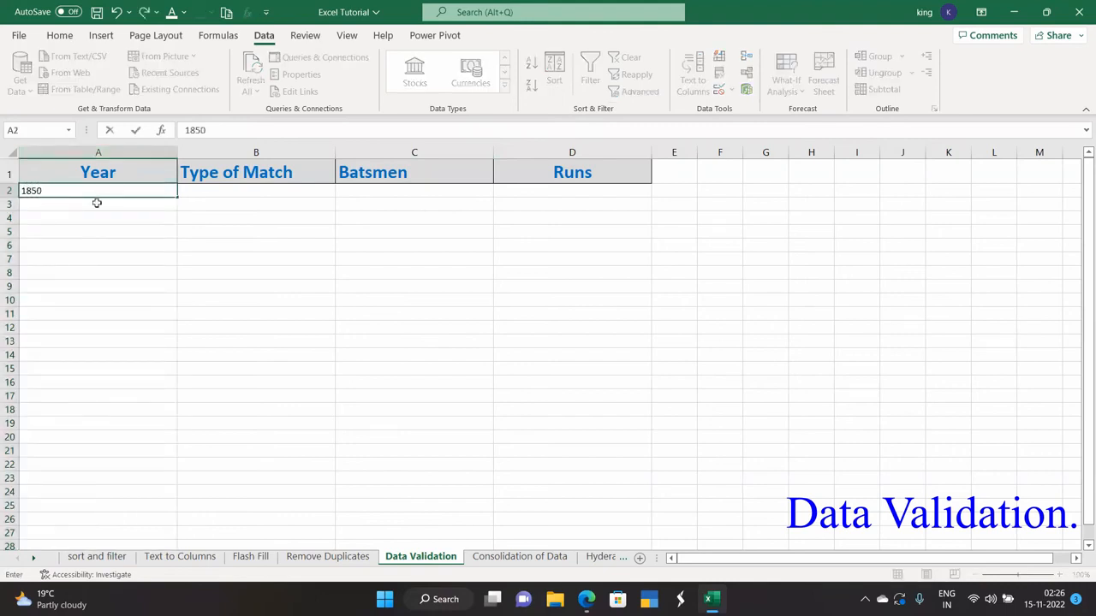
pyautogui.press('Return')
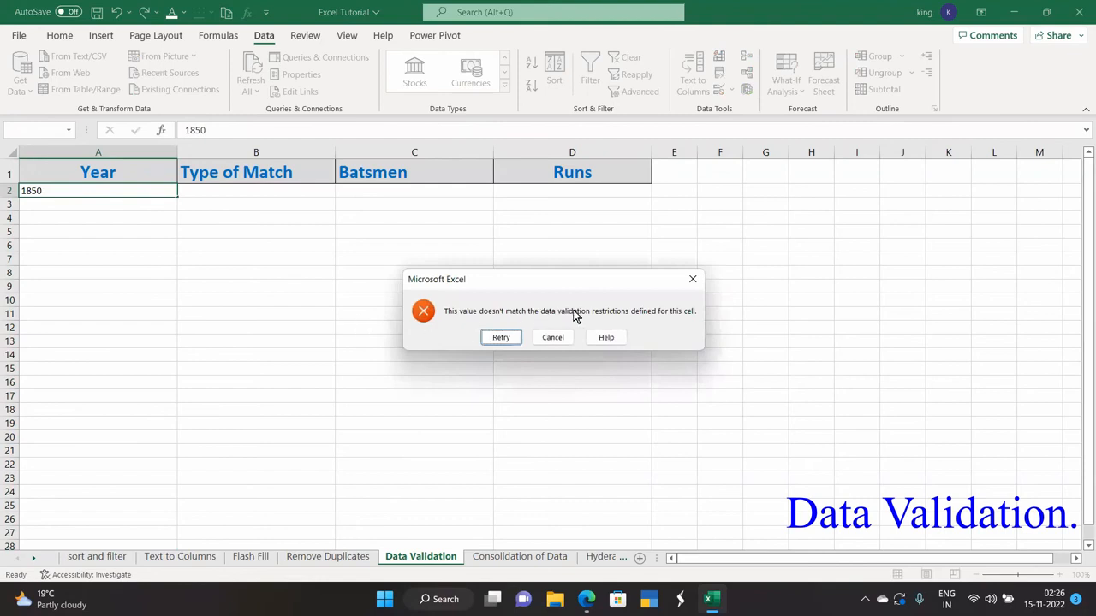
pyautogui.click(690, 282)
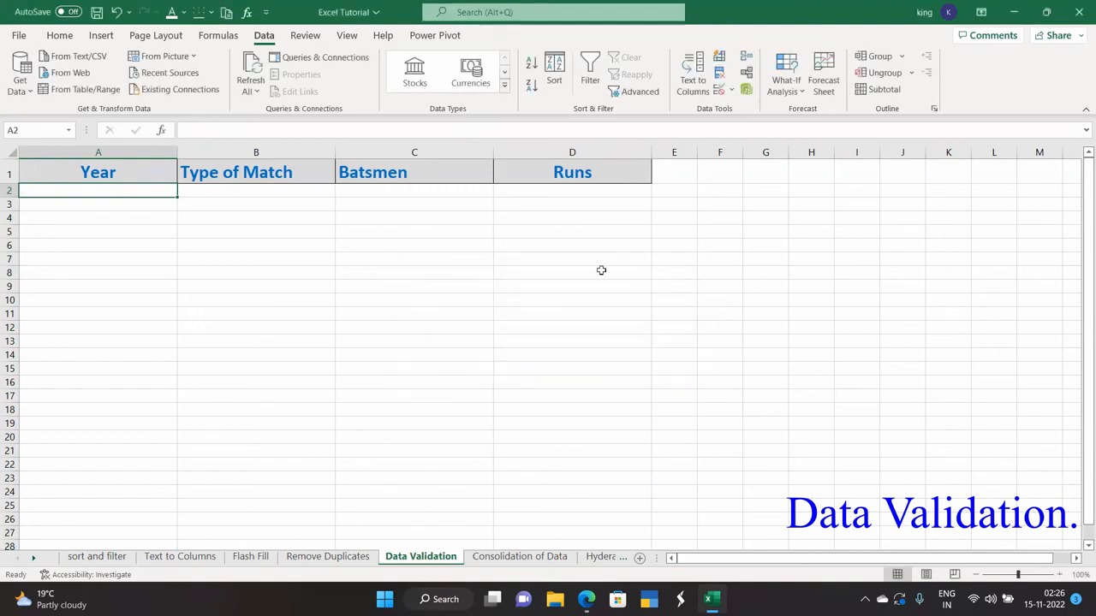
pyautogui.click(240, 190)
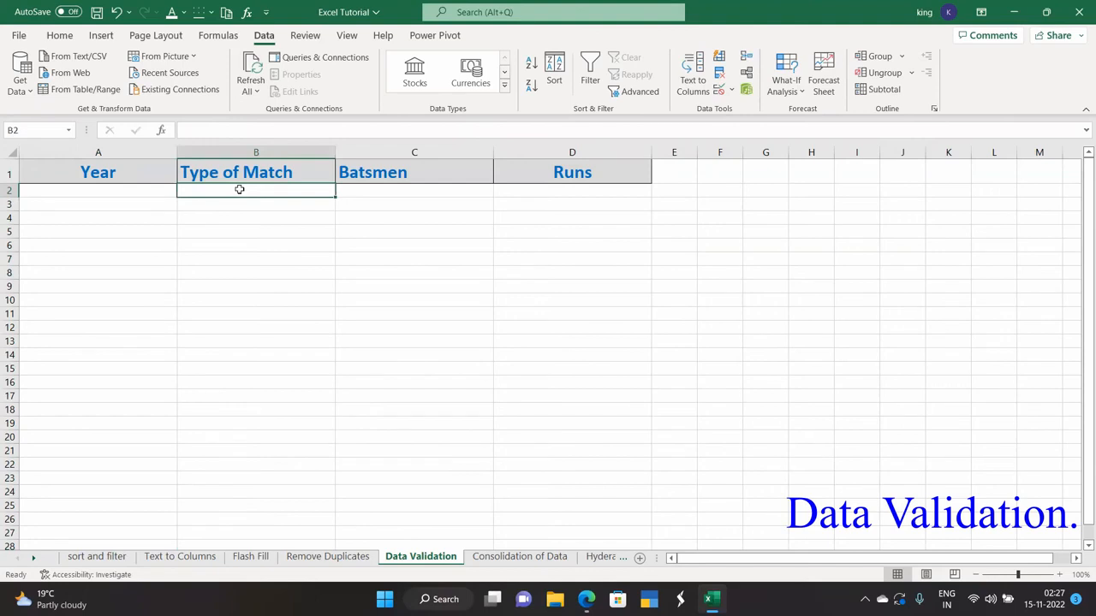
pyautogui.write('od')
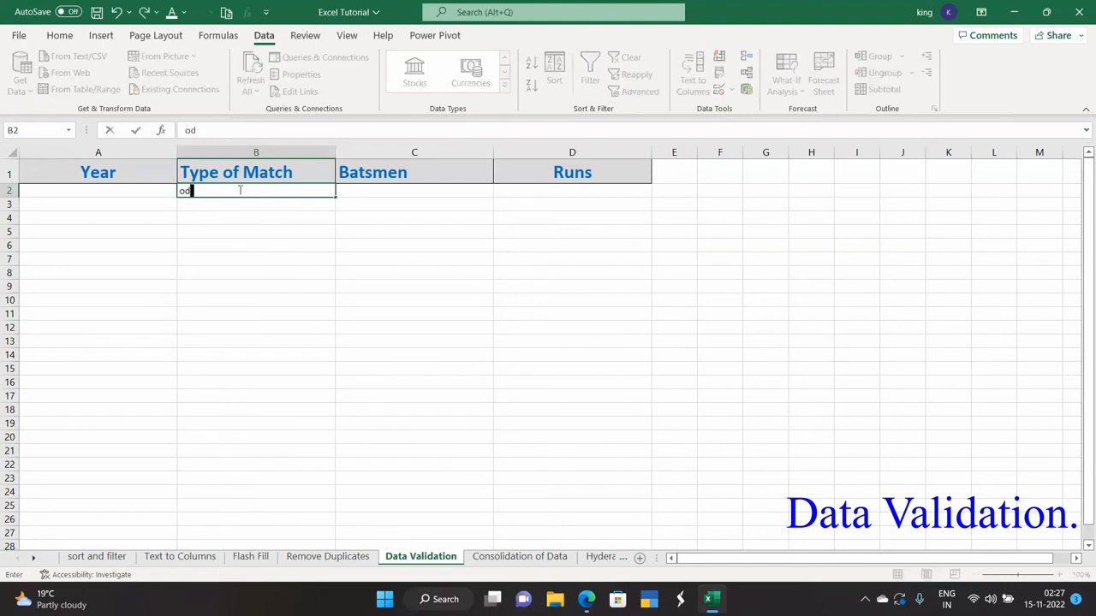
pyautogui.press('Return')
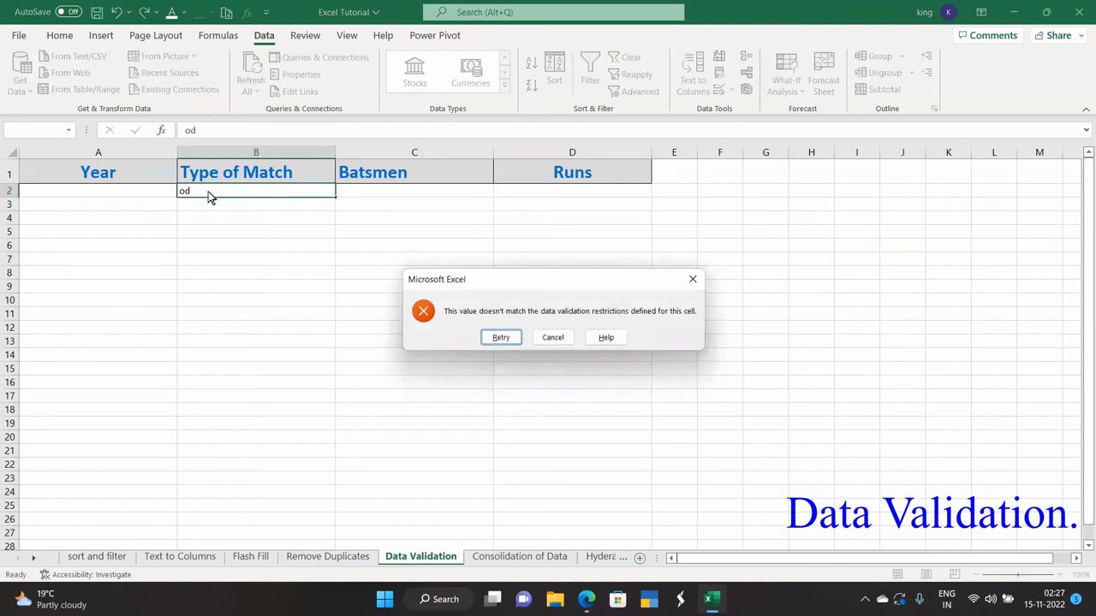
pyautogui.click(554, 339)
pyautogui.click(336, 326)
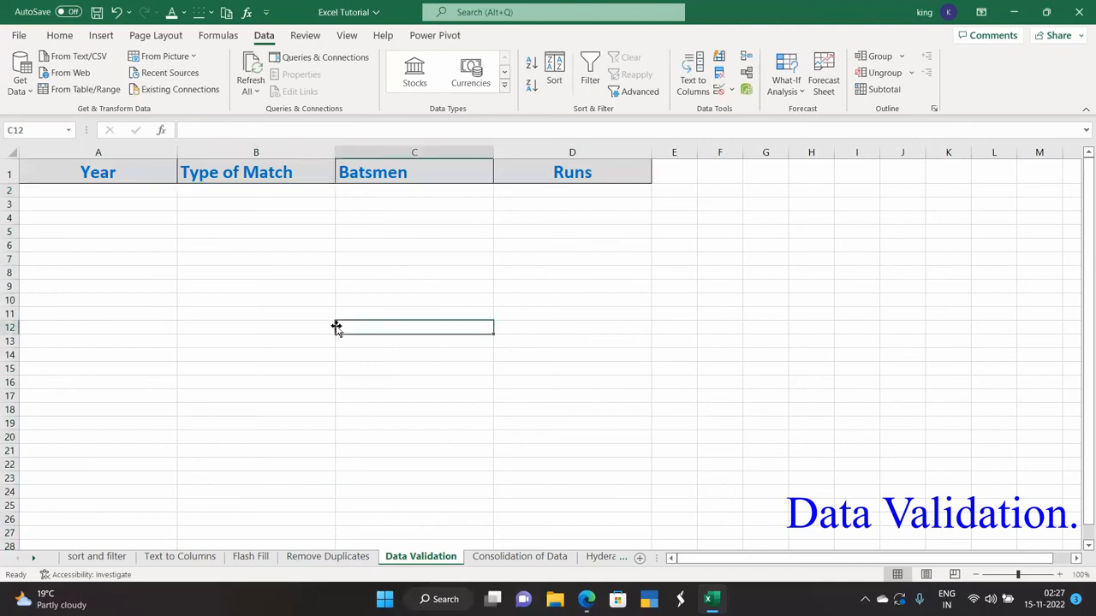
pyautogui.click(227, 195)
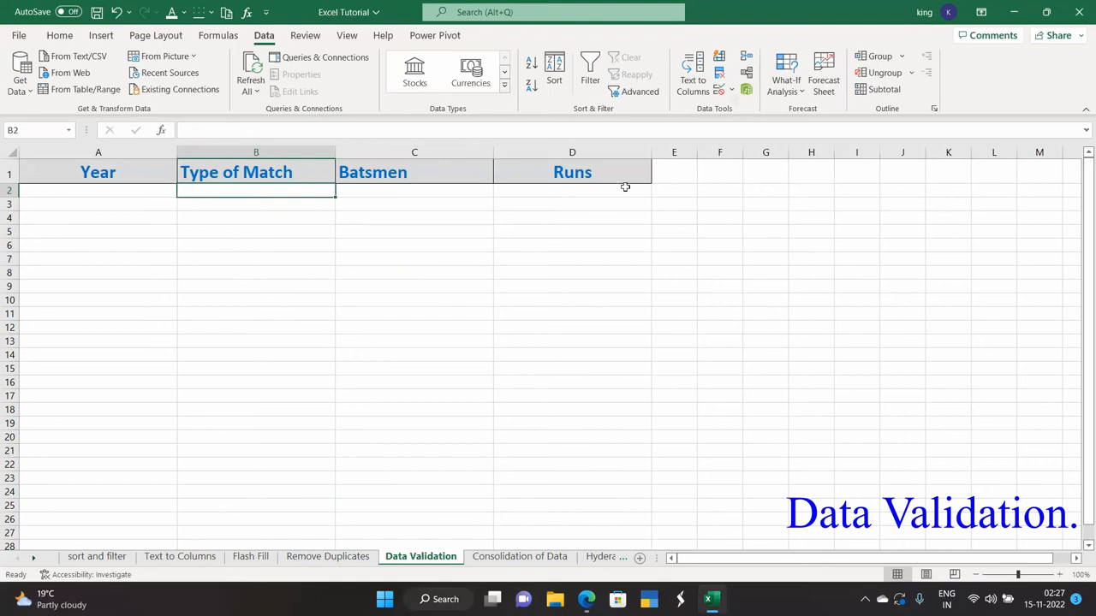
# - Circle invalid data on the sheet and open the validation settings for the Type of Match cell
pyautogui.click(732, 91)
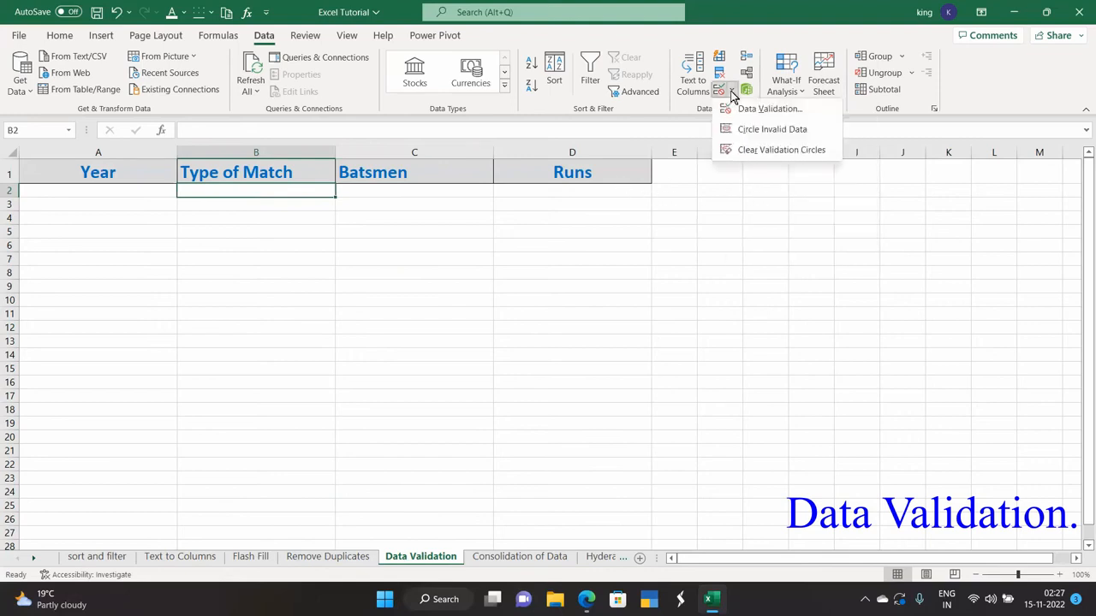
pyautogui.click(750, 130)
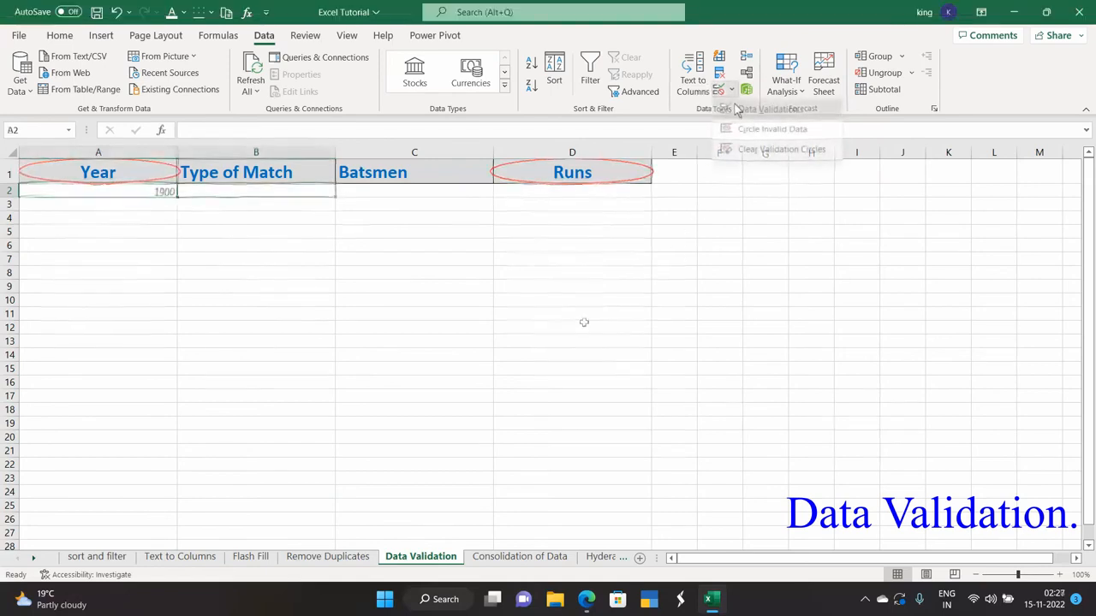
pyautogui.click(735, 109)
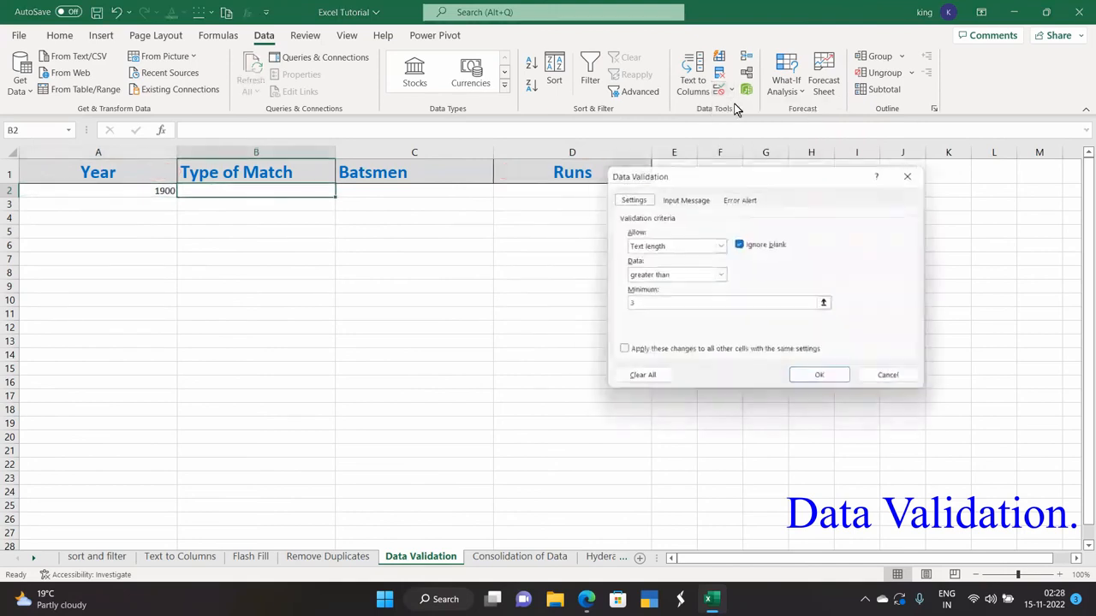
# - Type 'Year' as an input message title, then close the dialog without saving
pyautogui.click(683, 197)
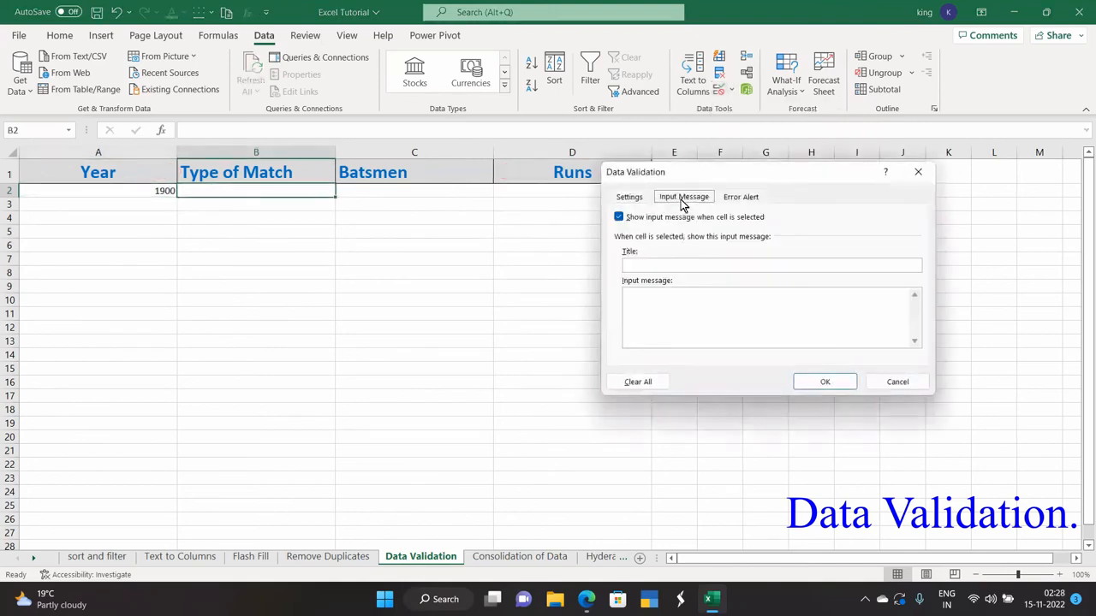
pyautogui.click(654, 264)
pyautogui.write('Year')
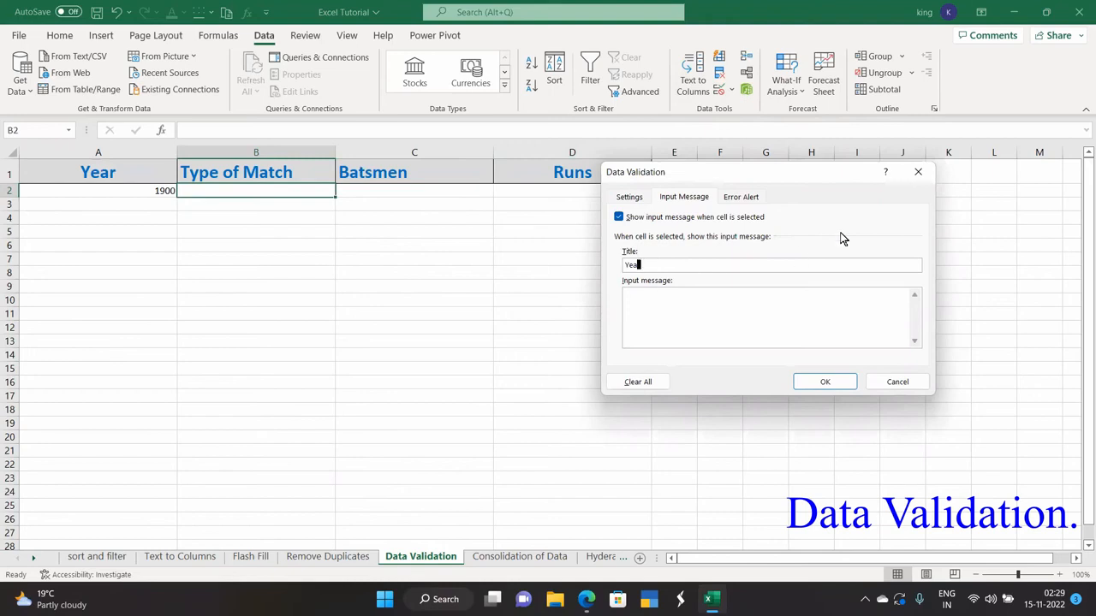
pyautogui.click(920, 172)
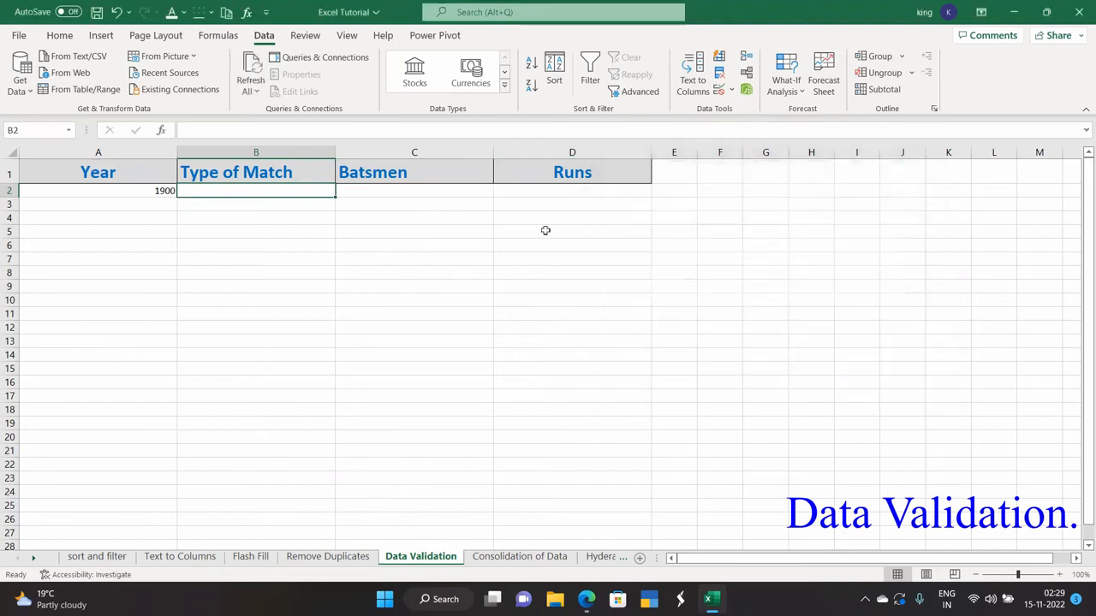
pyautogui.click(119, 152)
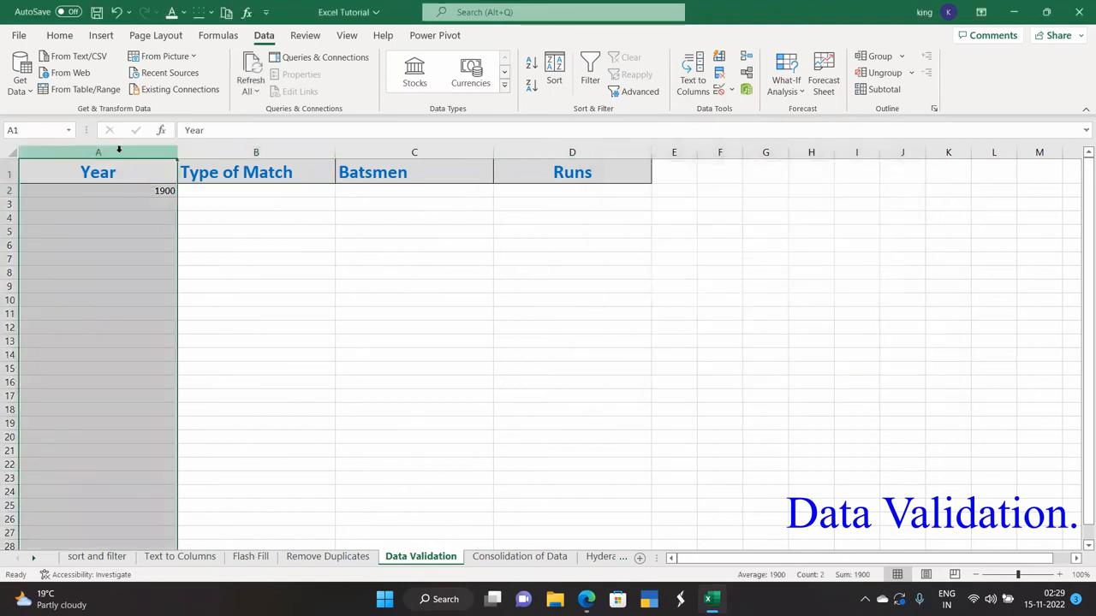
# - Give the Year column's validation an input message titled 'Year entry' reading 'Please enter year after 1877'
pyautogui.click(731, 90)
pyautogui.click(749, 109)
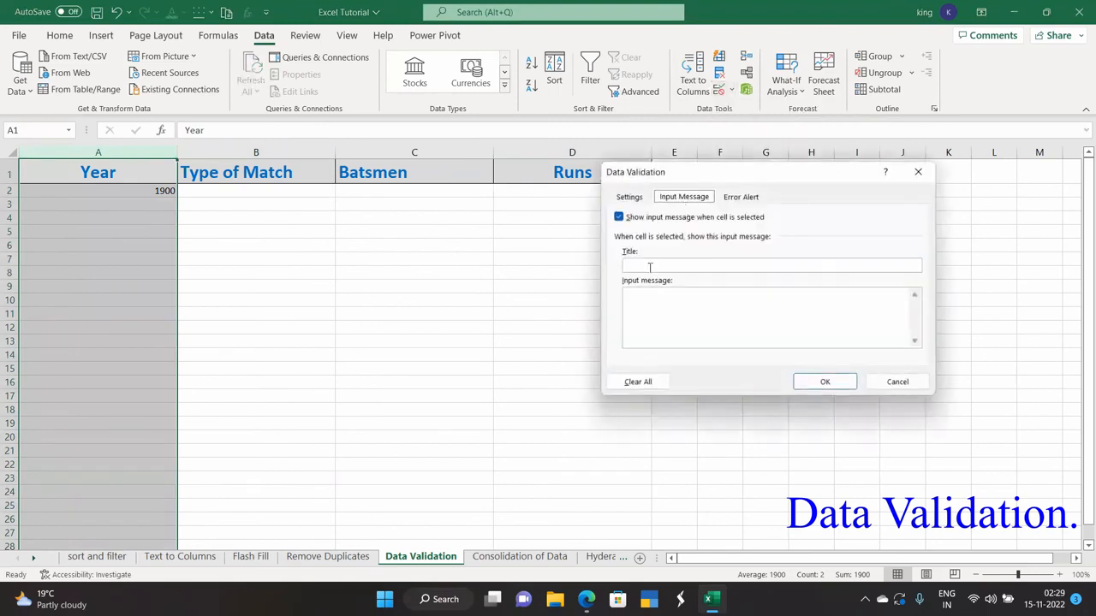
pyautogui.click(650, 266)
pyautogui.write('Year')
pyautogui.hotkey('shift', 'Left')
pyautogui.write('1')
pyautogui.press('BackSpace')
pyautogui.write('entry')
pyautogui.click(656, 296)
pyautogui.write('Ple')
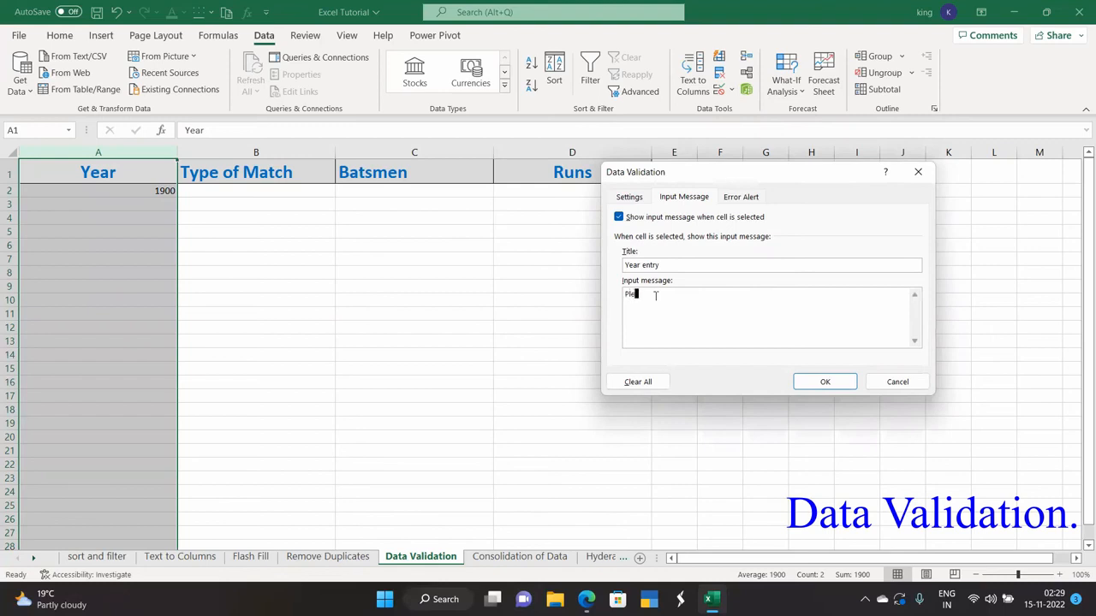
pyautogui.write('ase enter year after 1877')
pyautogui.click(810, 378)
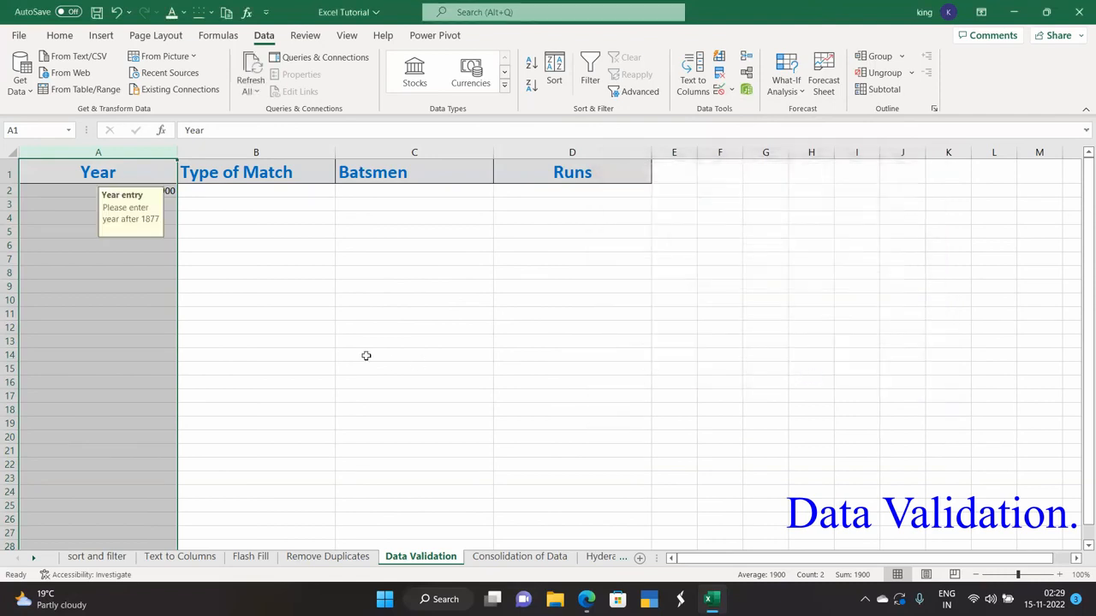
pyautogui.click(282, 339)
pyautogui.click(153, 192)
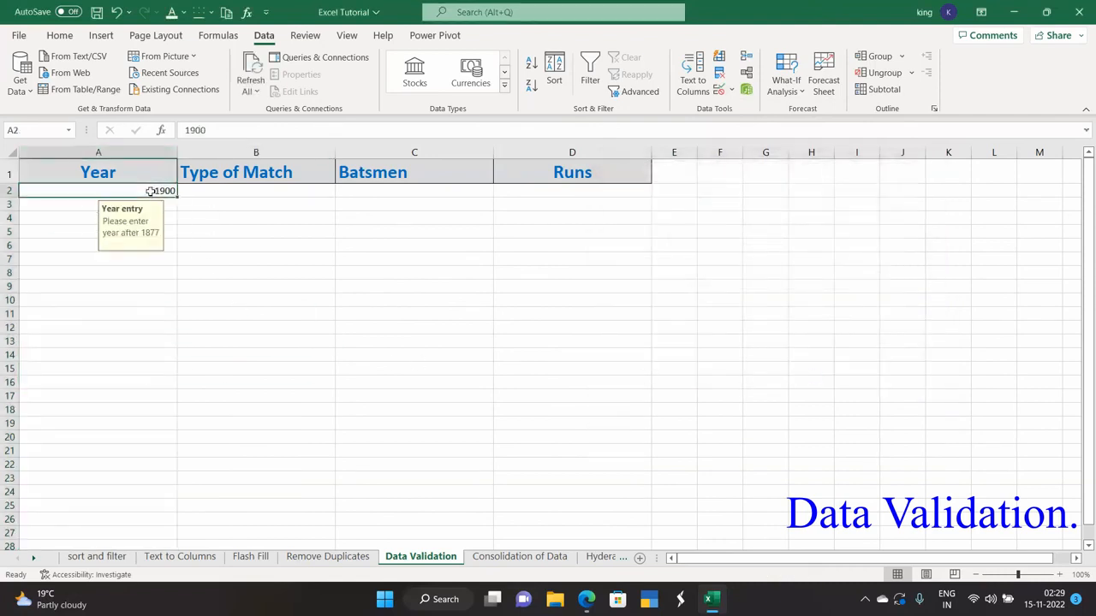
pyautogui.click(70, 200)
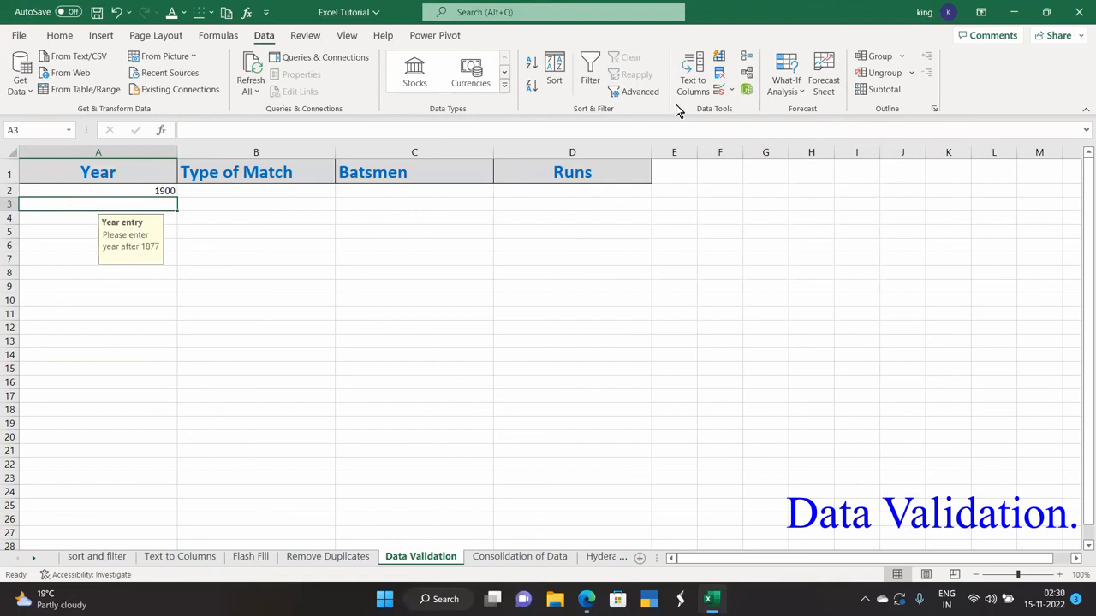
pyautogui.click(731, 91)
# - Set a Warning-style error alert reading 'Wrong entry.please correct it and enter year after 1877'
pyautogui.click(744, 109)
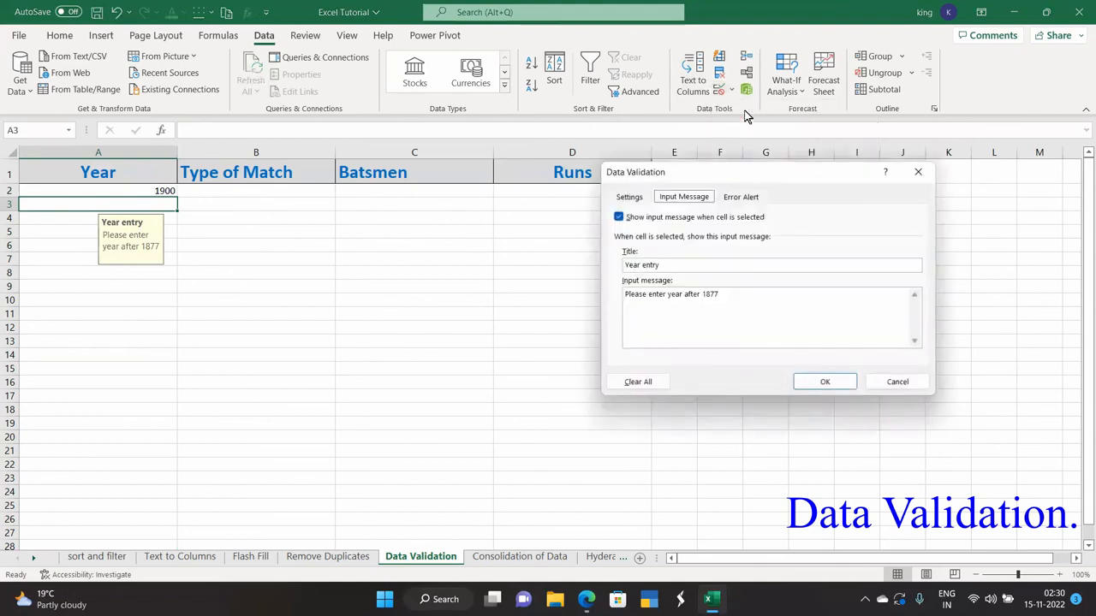
pyautogui.click(730, 201)
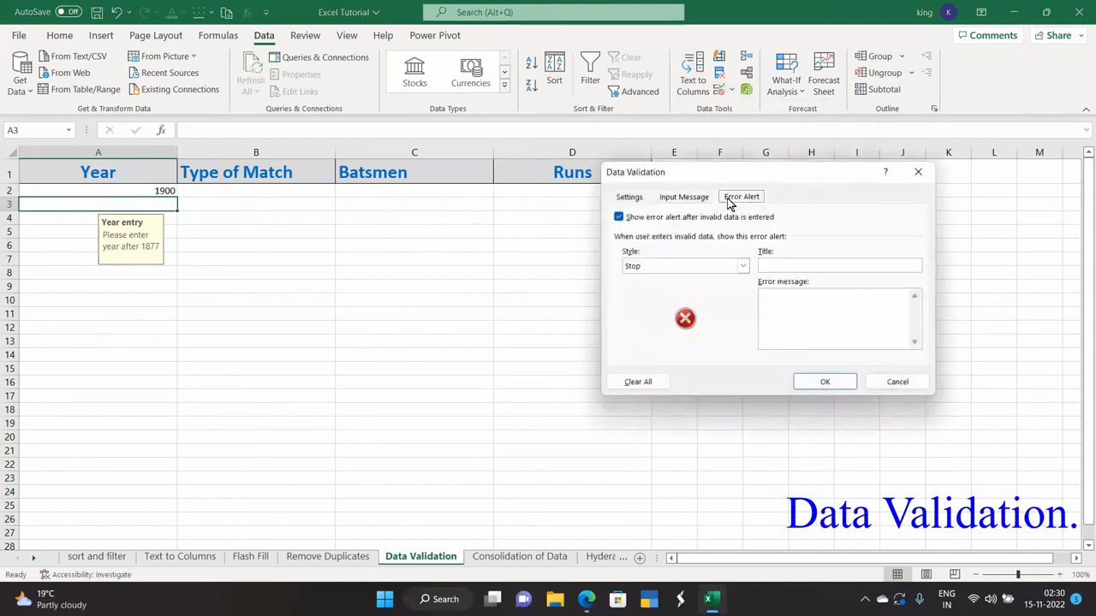
pyautogui.click(689, 267)
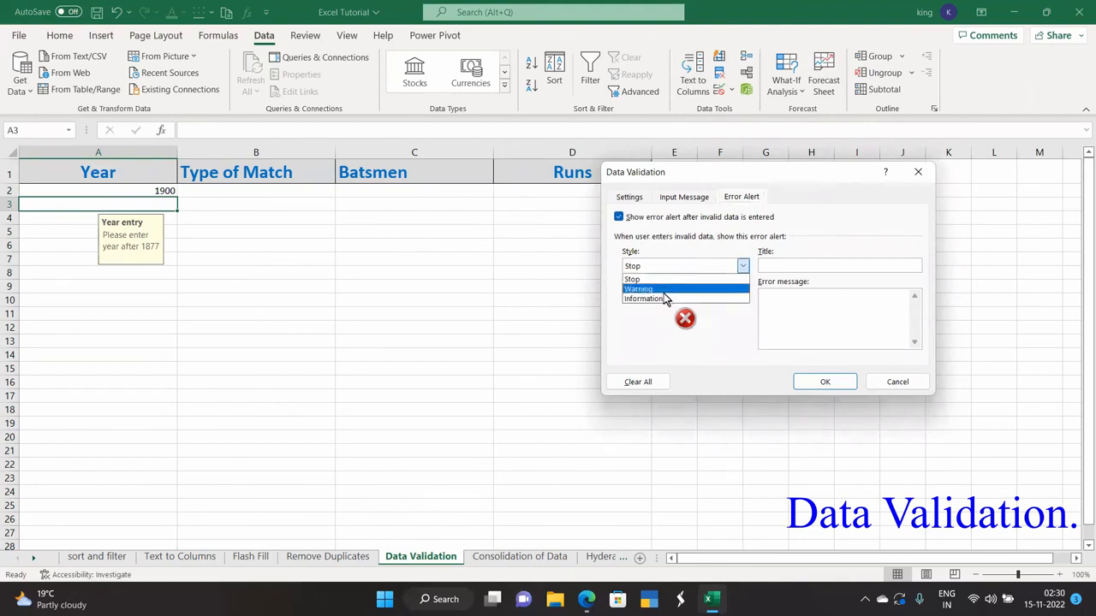
pyautogui.click(668, 292)
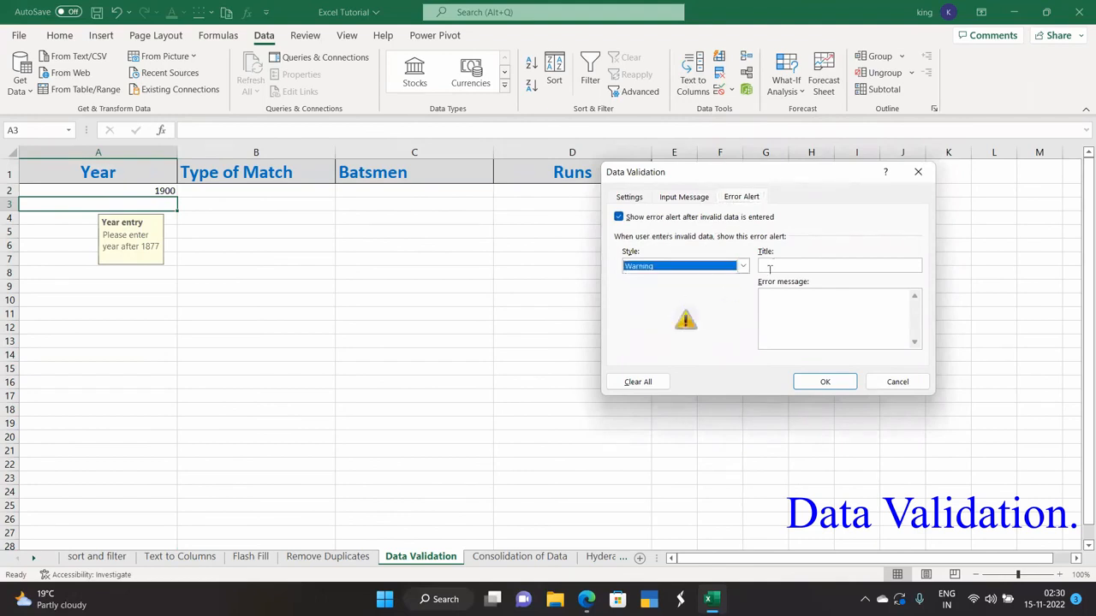
pyautogui.click(767, 296)
pyautogui.write('Wron')
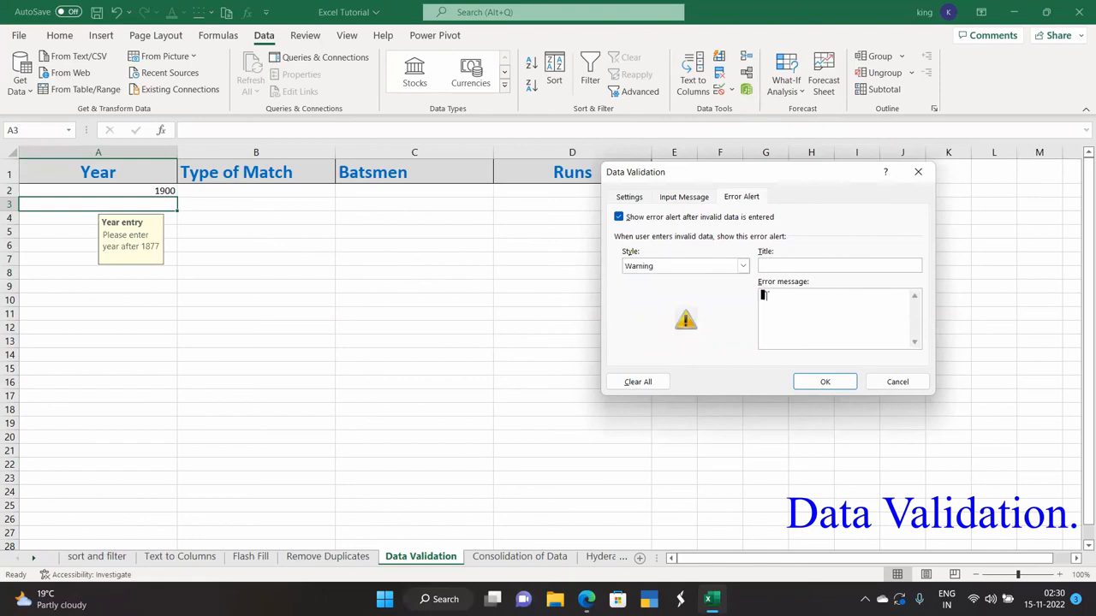
pyautogui.write('g entry.please correct it an')
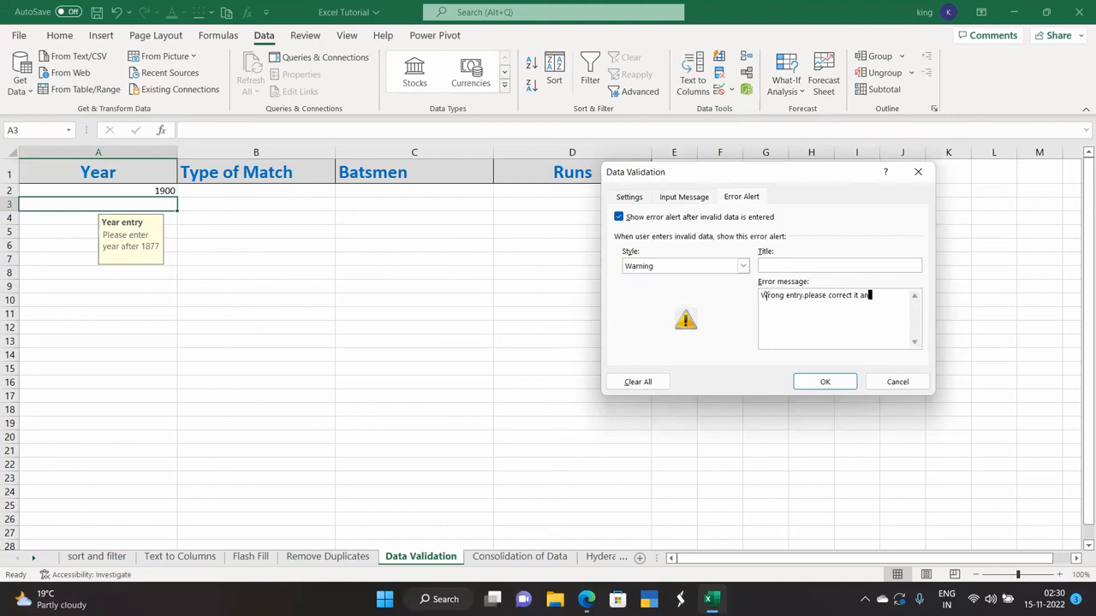
pyautogui.write('d enter year after 1877/')
pyautogui.press('BackSpace')
pyautogui.click(841, 385)
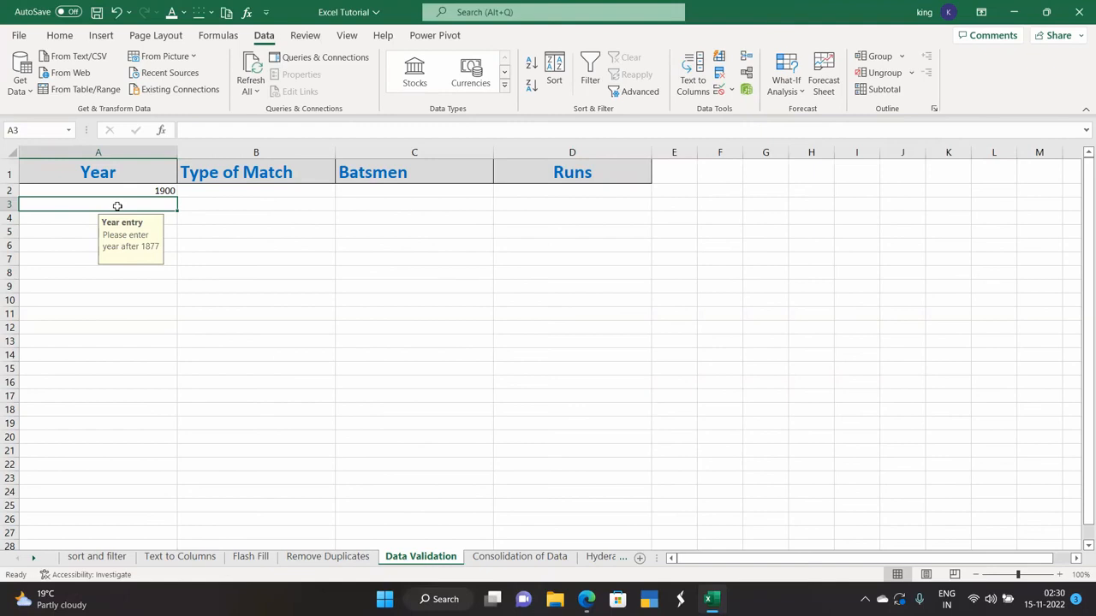
# - Test the validation by entering 1850 in A3 and accepting it past the warning
pyautogui.press('Up')
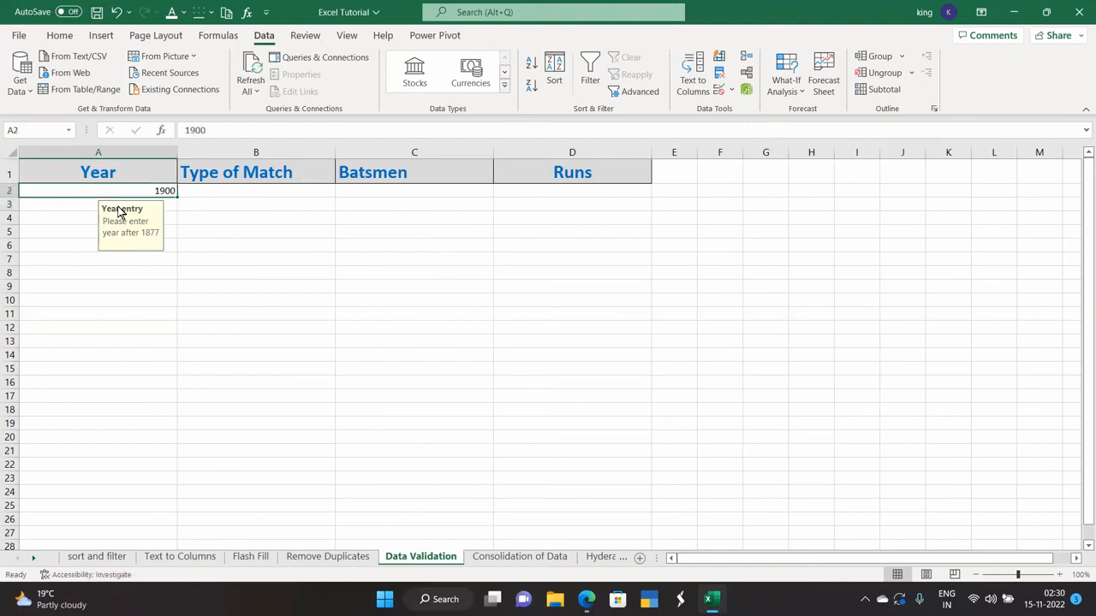
pyautogui.click(93, 277)
pyautogui.click(105, 202)
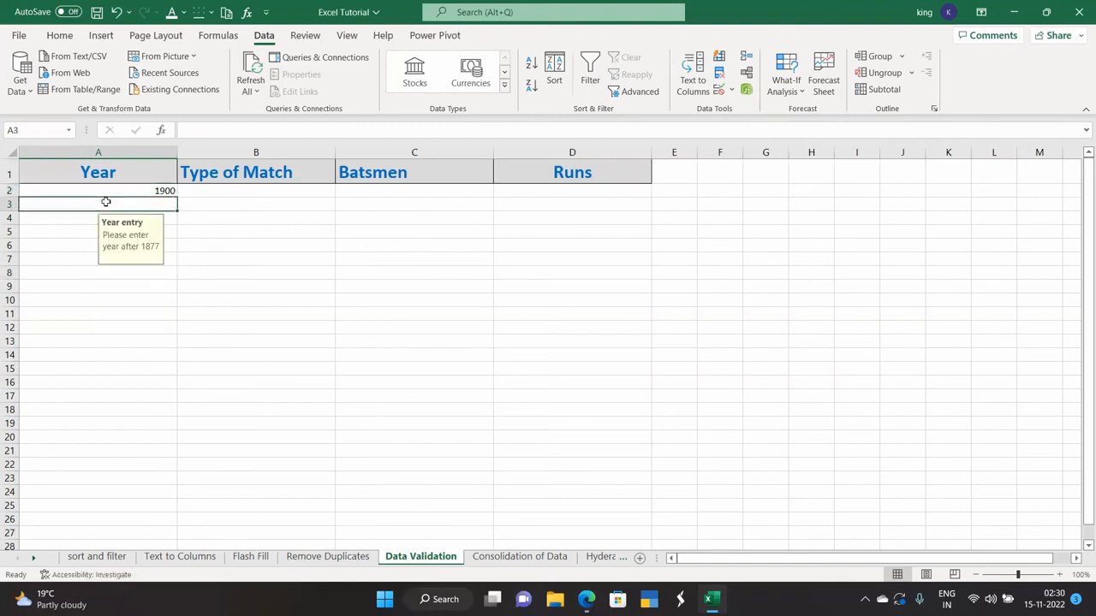
pyautogui.press('Up')
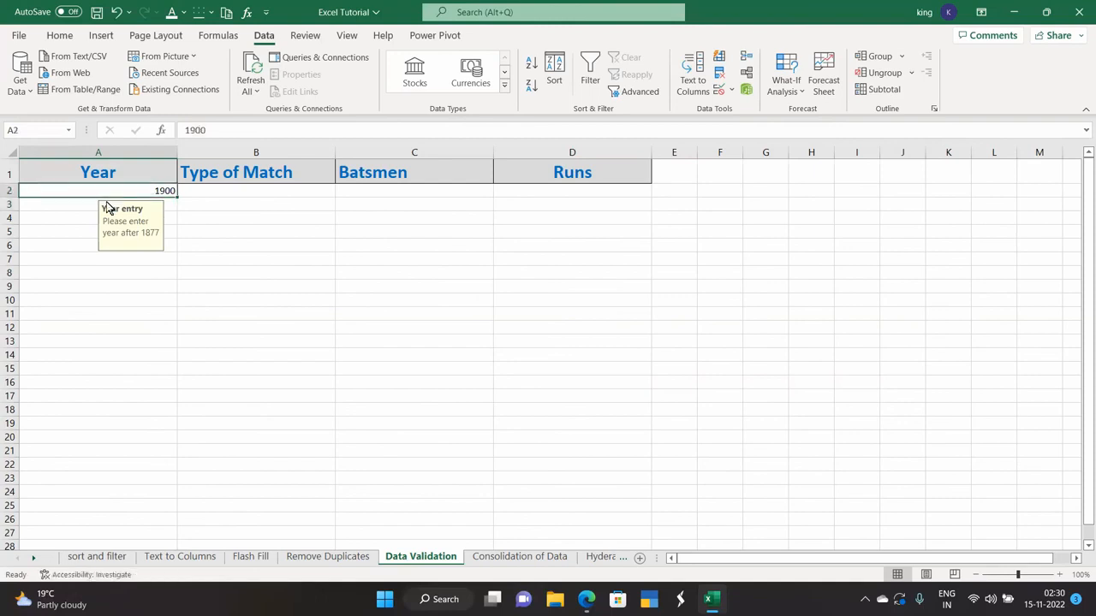
pyautogui.click(82, 203)
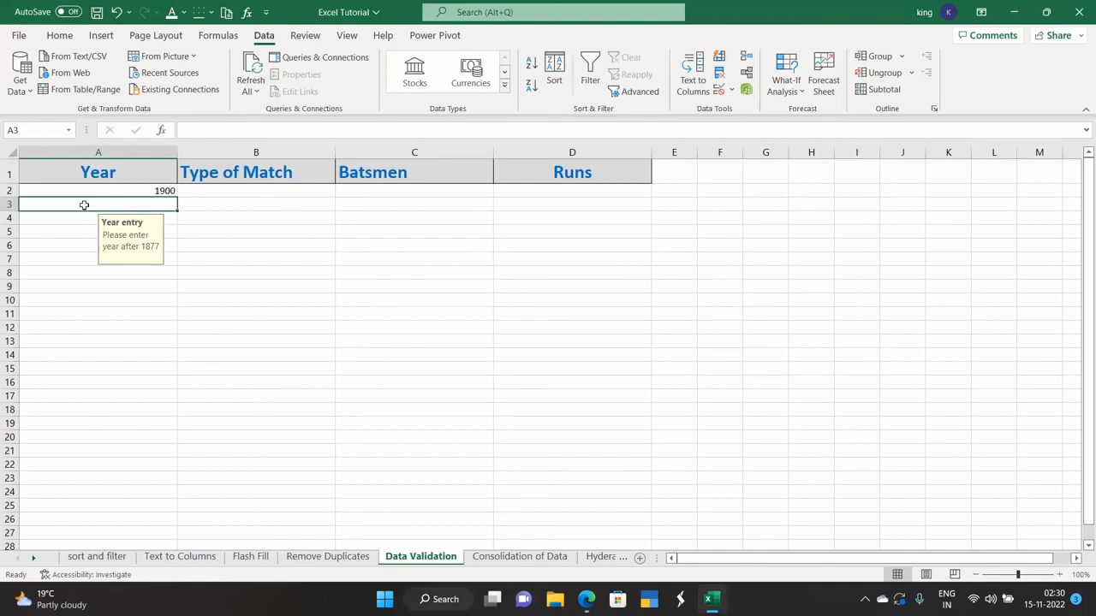
pyautogui.write('18')
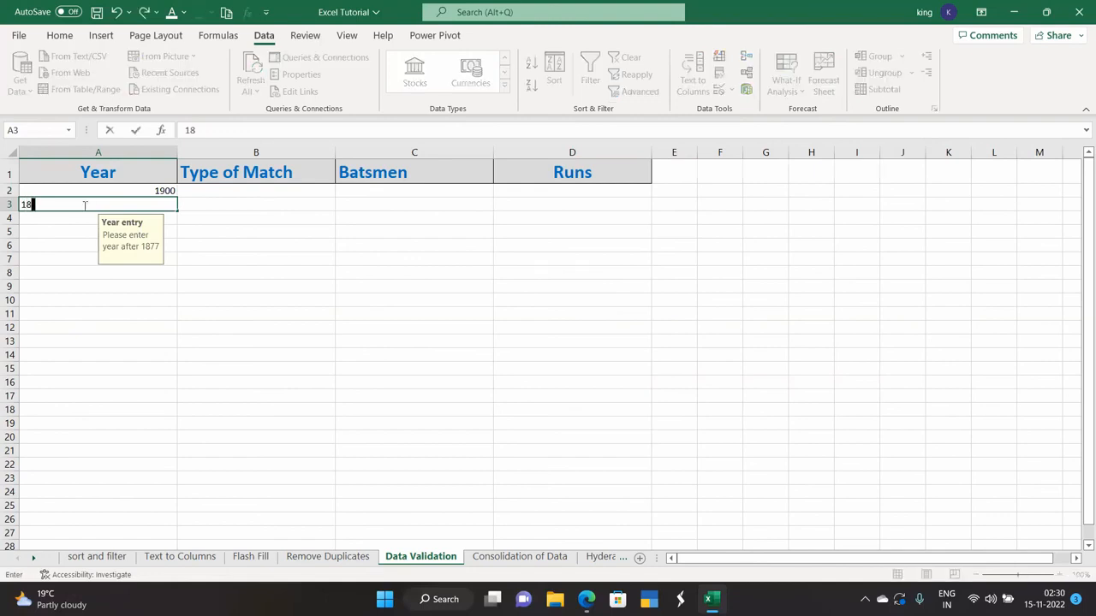
pyautogui.write('502')
pyautogui.press('BackSpace')
pyautogui.press('Return')
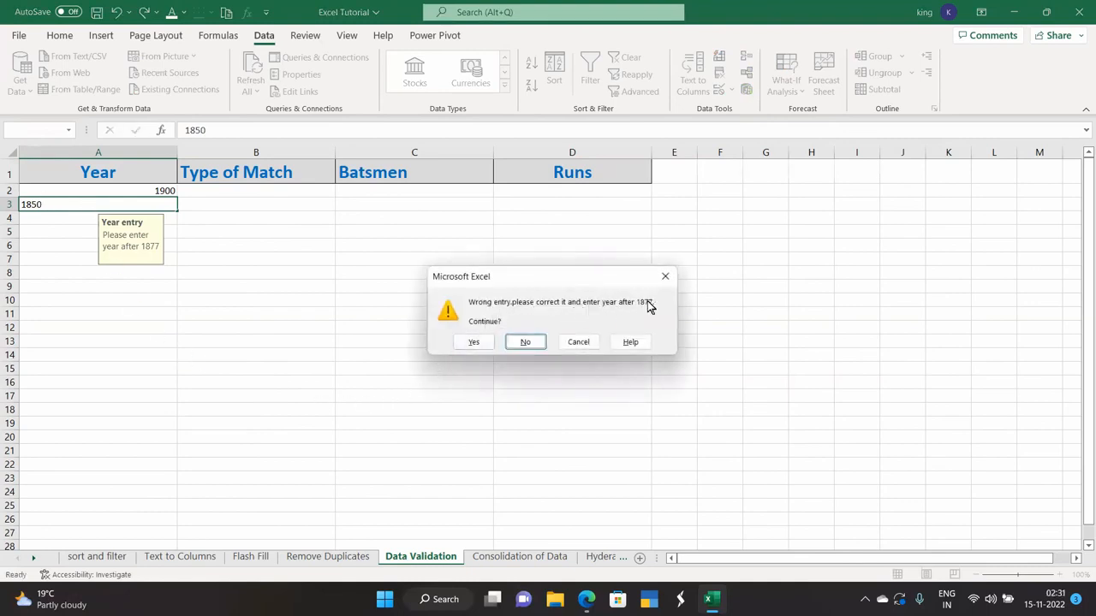
pyautogui.click(477, 342)
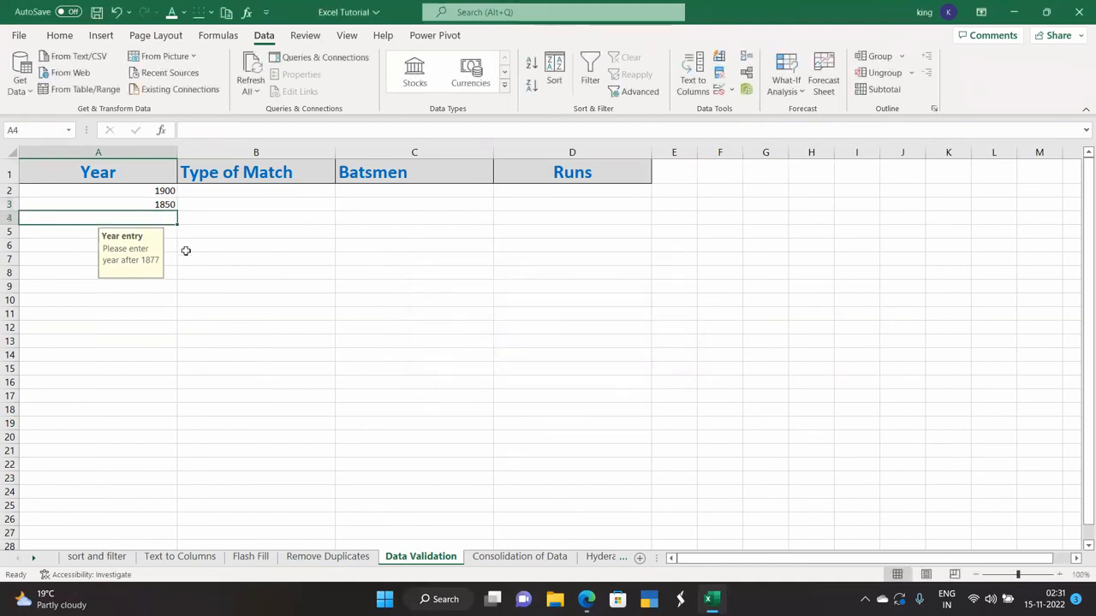
# - Replace the 1850 in cell A3 with 1900
pyautogui.click(154, 204)
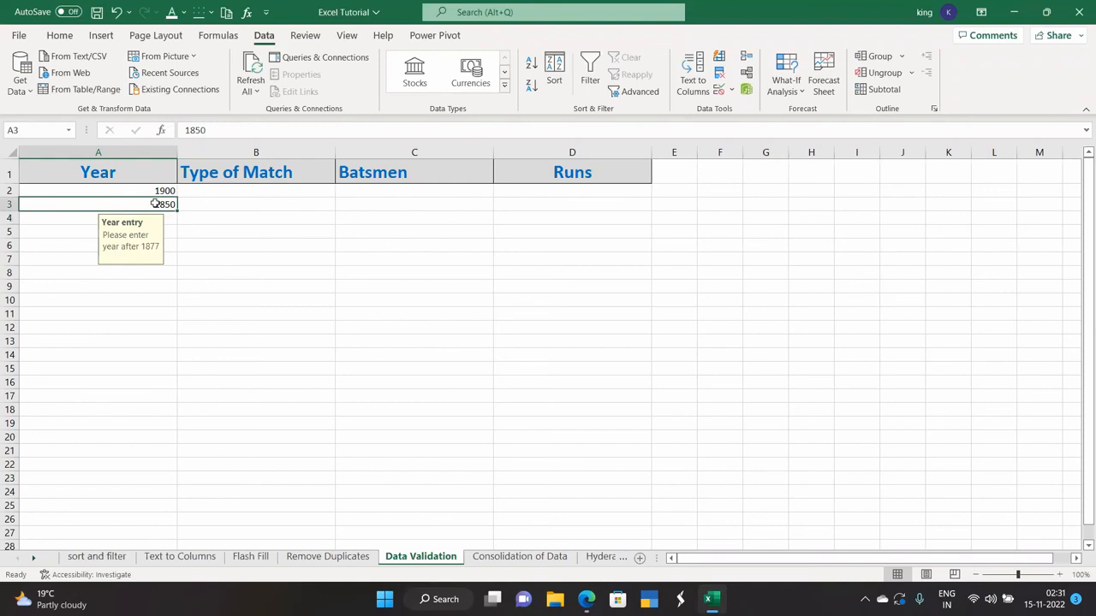
pyautogui.write('19')
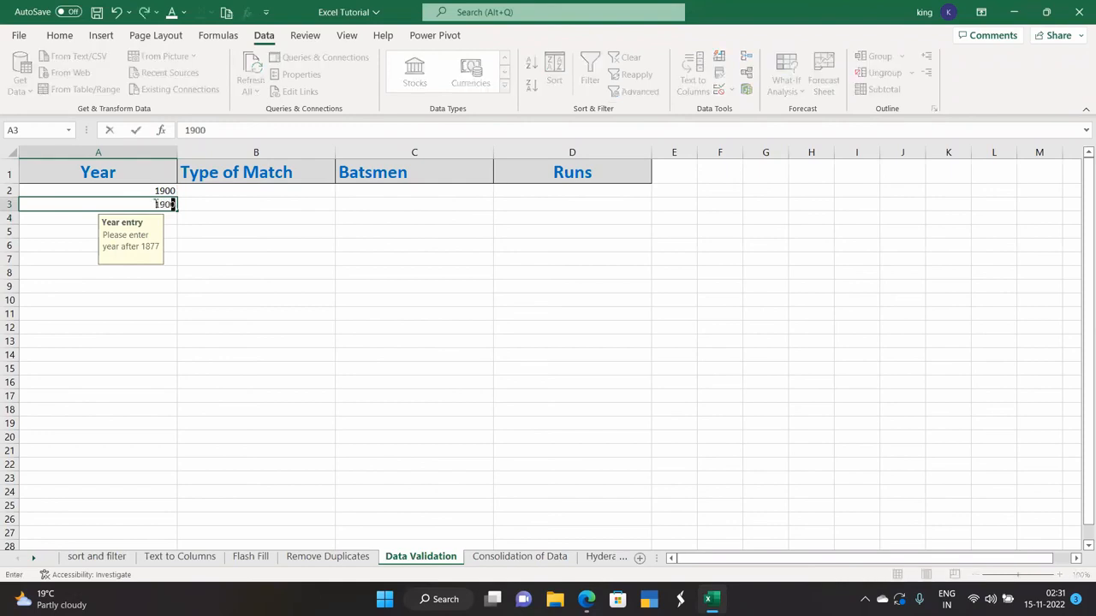
pyautogui.write('00')
pyautogui.press('Return')
pyautogui.click(171, 297)
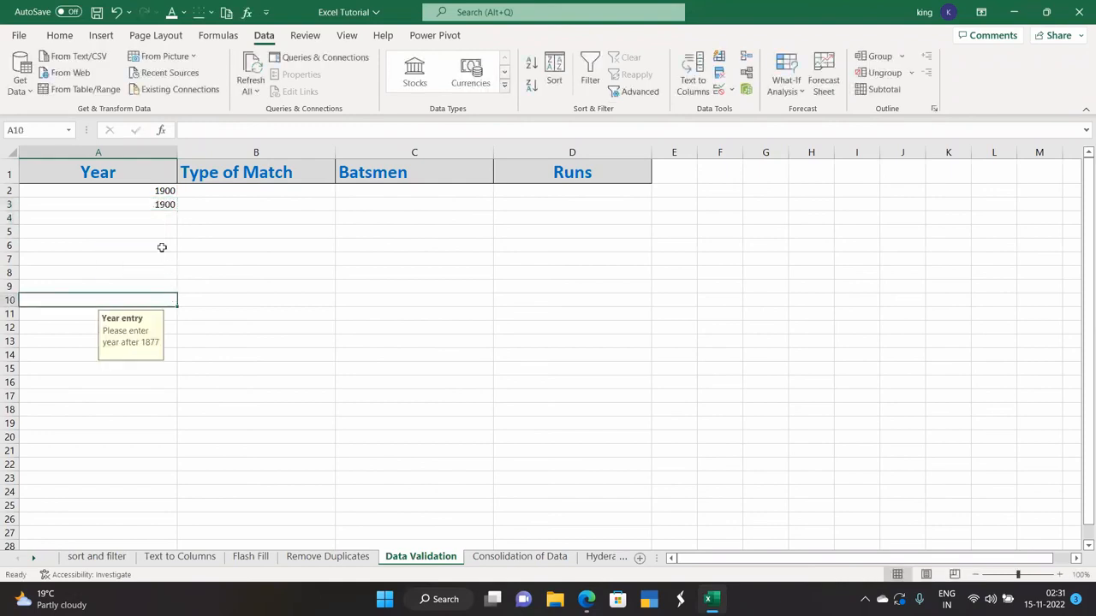
pyautogui.click(732, 91)
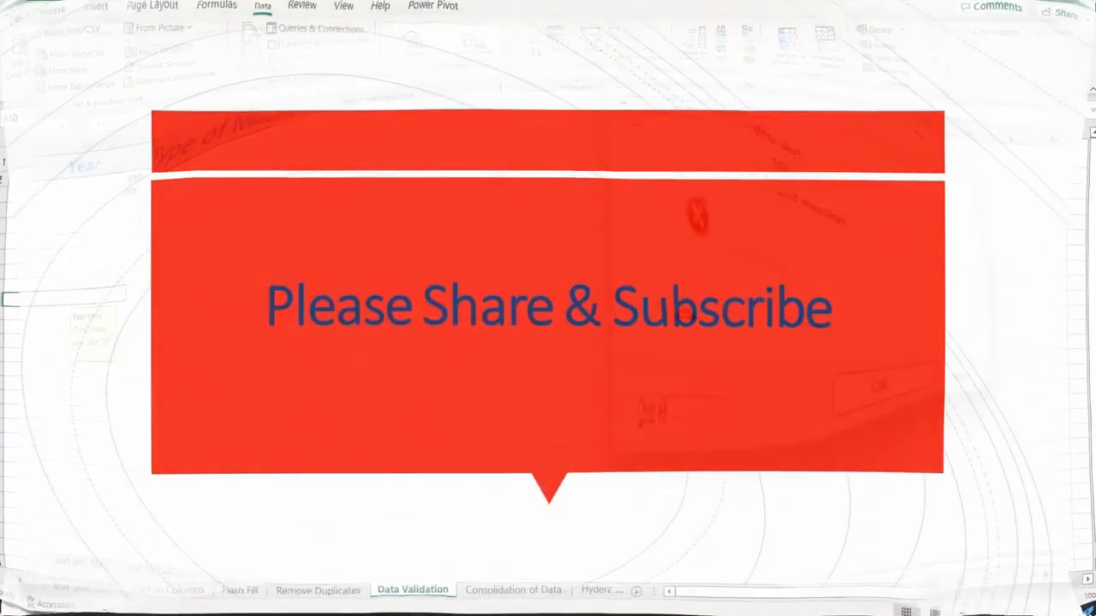